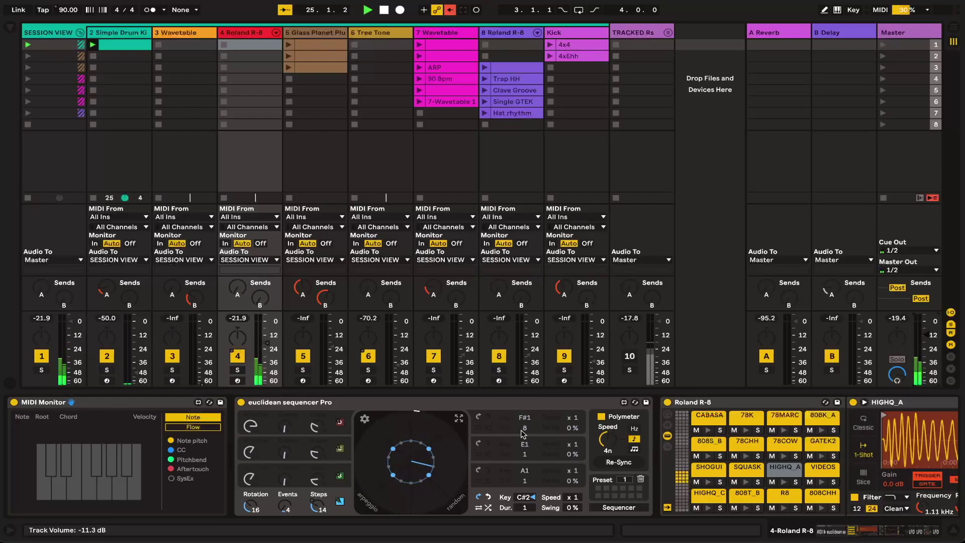
# Inspect the Wavetable track's chain and focus its euclidean sequencer Pro device
pyautogui.hscroll(5, 511, 432)
pyautogui.hscroll(10, 510, 431)
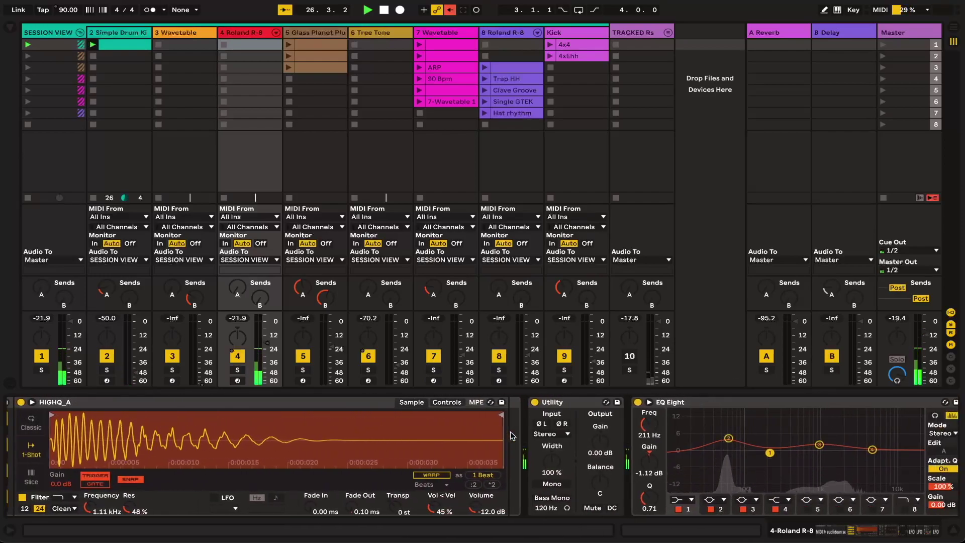
pyautogui.hscroll(-15, 511, 431)
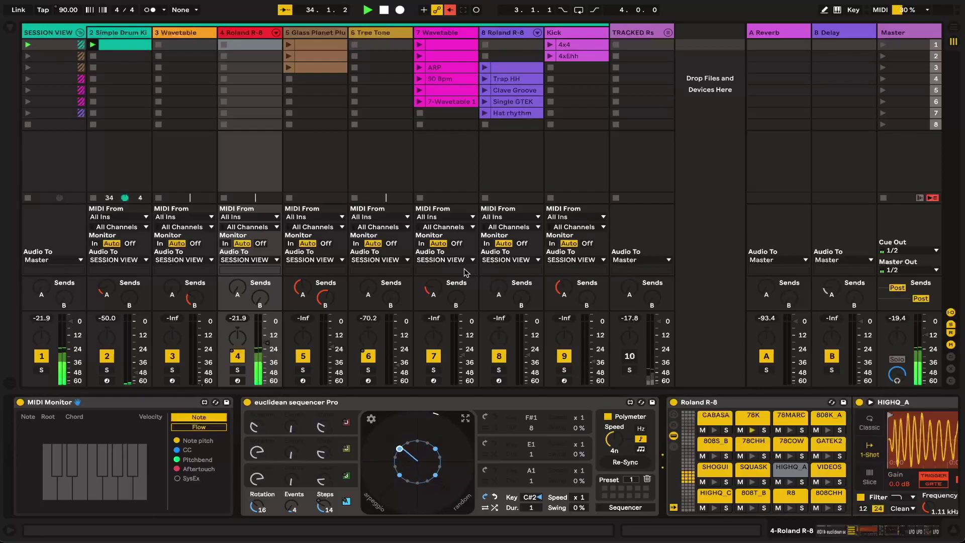
pyautogui.hscroll(10, 378, 428)
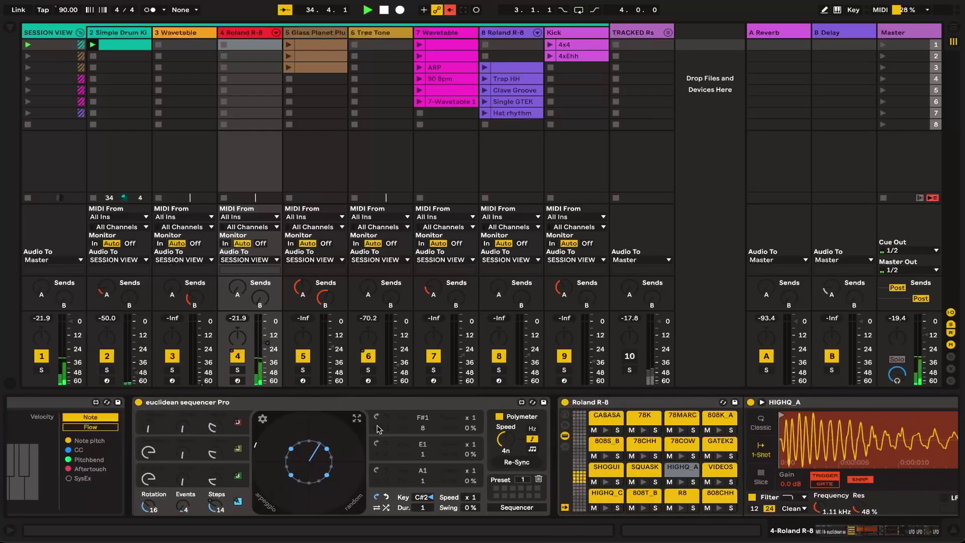
pyautogui.hscroll(15, 378, 429)
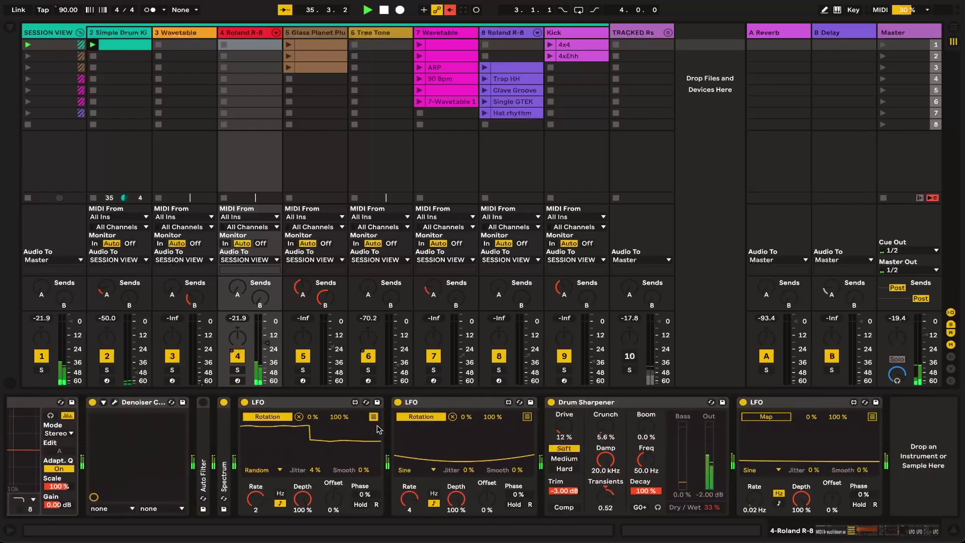
pyautogui.hscroll(-20, 378, 429)
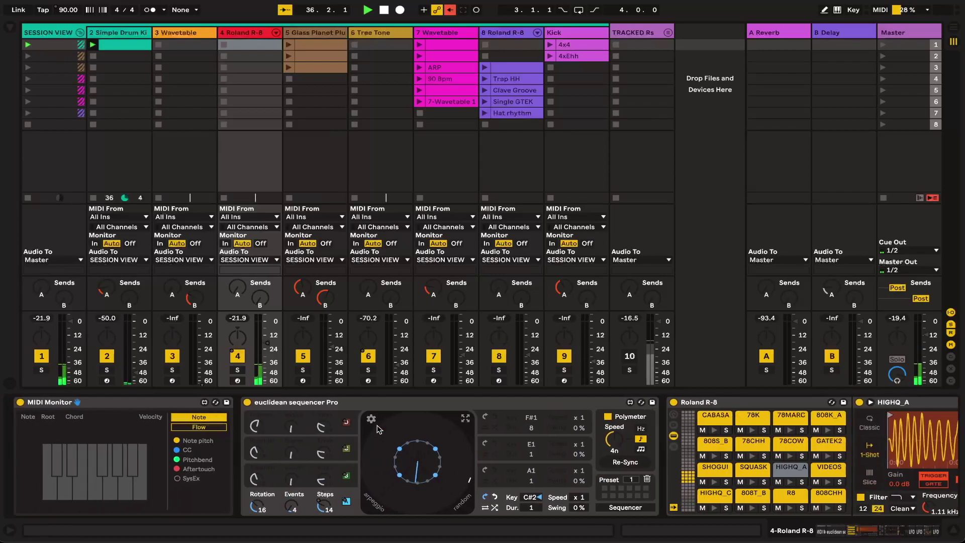
pyautogui.click(184, 37)
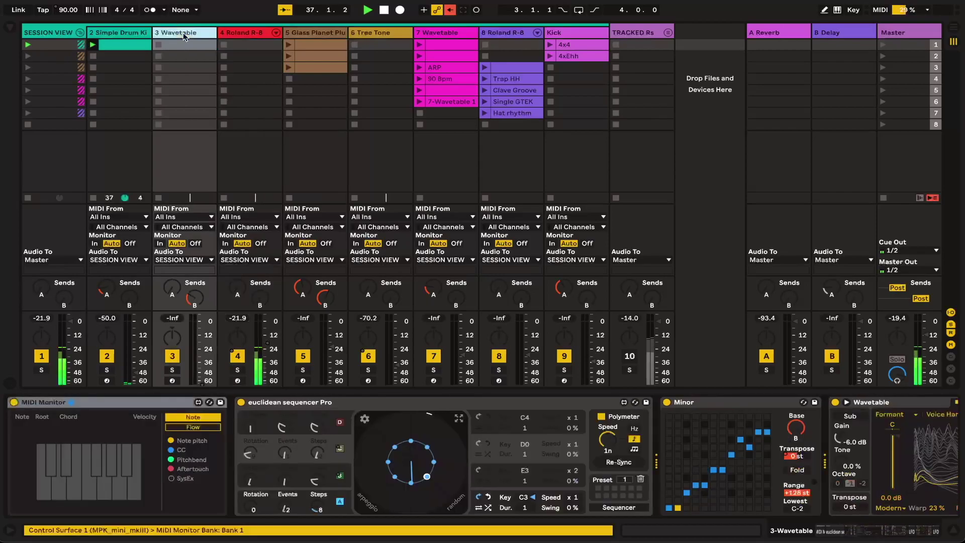
pyautogui.hscroll(5, 332, 427)
pyautogui.hscroll(-10, 331, 427)
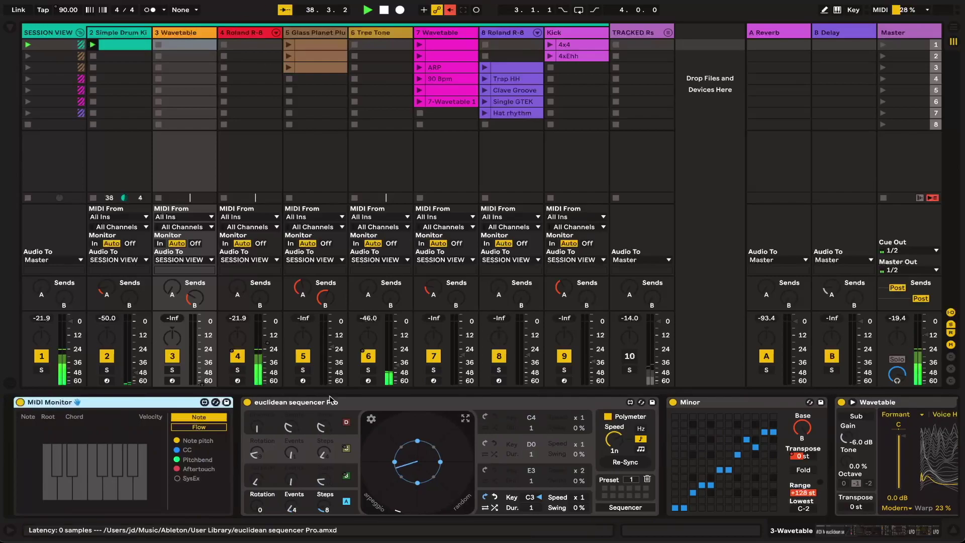
pyautogui.click(308, 402)
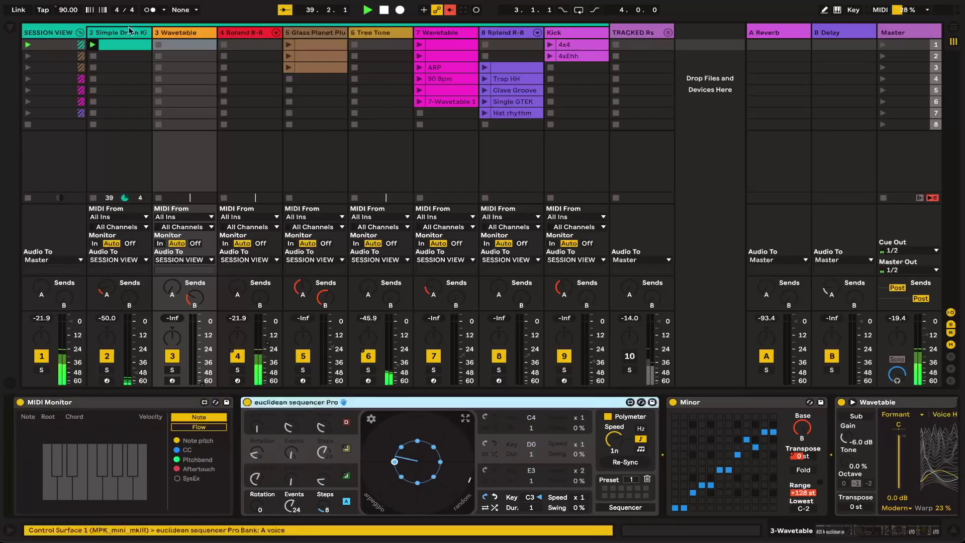
# Compare the Simple Drum Kit and Wavetable chains, then show the Roland R-8 track's devices
pyautogui.click(121, 40)
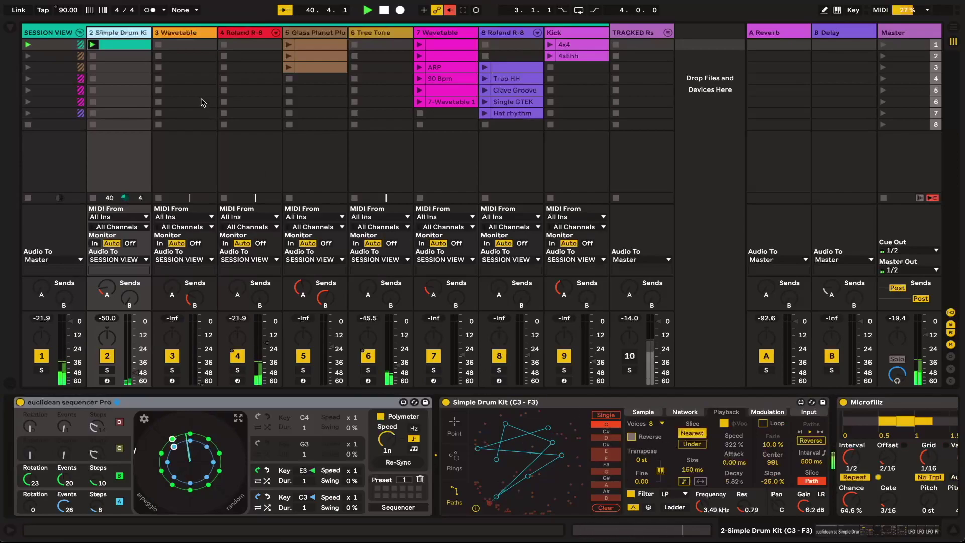
pyautogui.click(193, 35)
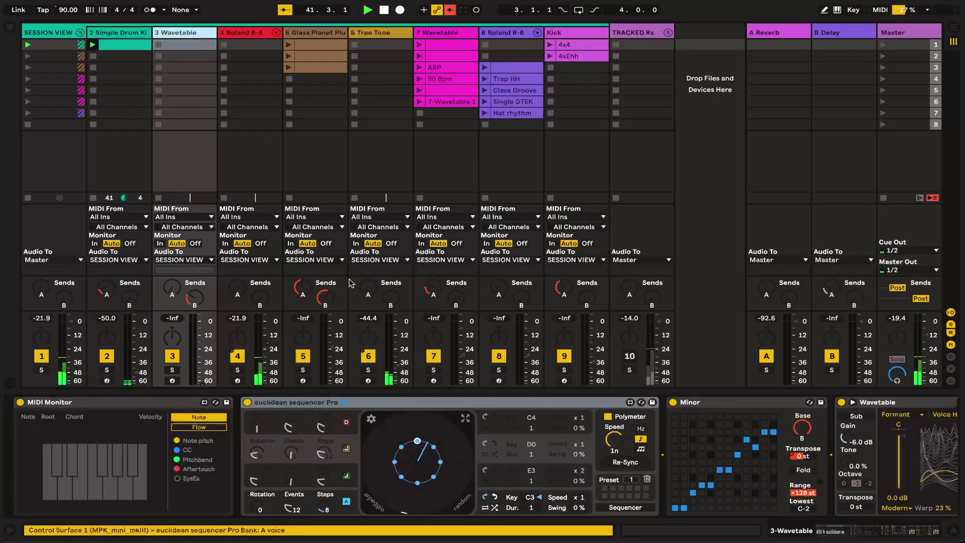
pyautogui.click(115, 33)
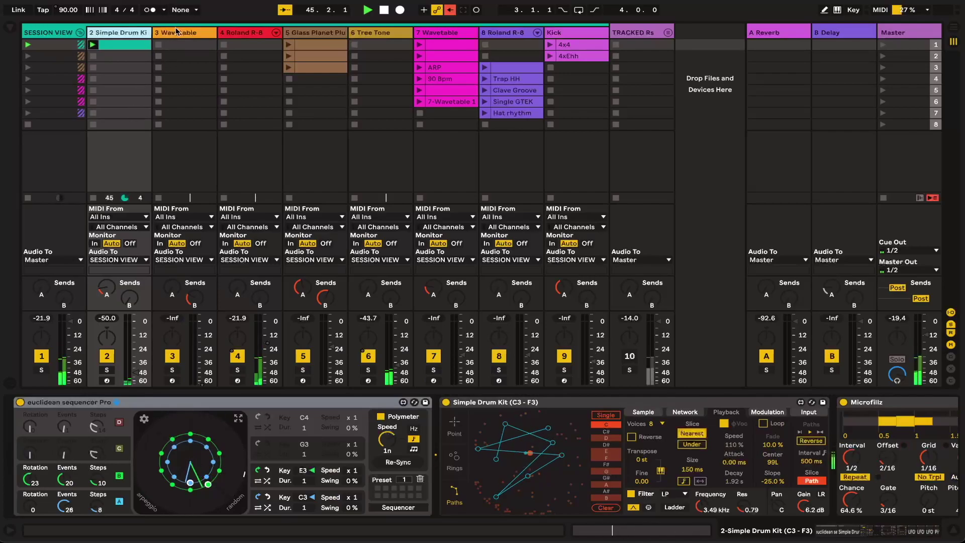
pyautogui.click(251, 32)
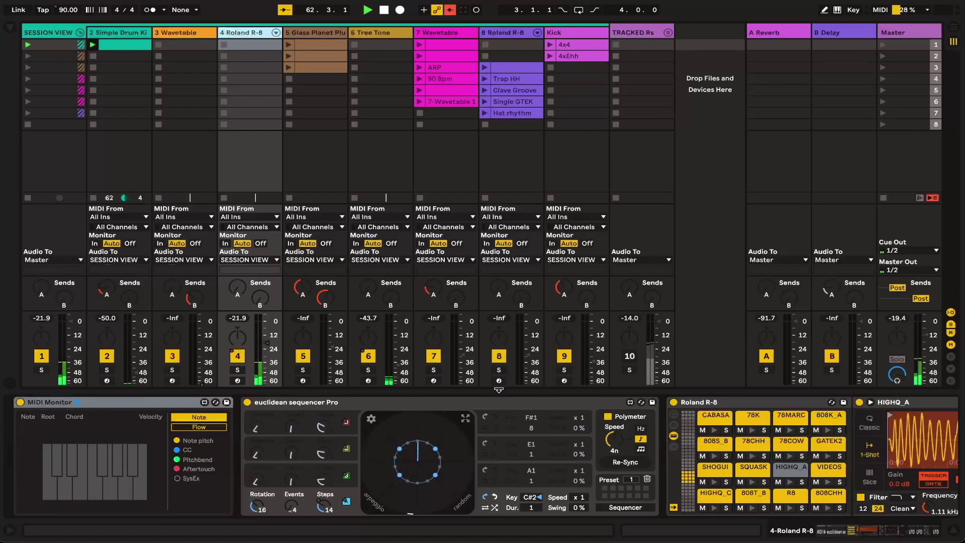
# Select the 78K pad in the R-8 Drum Rack and browse through OTT, LFO, Auto Filter and Delay
pyautogui.scroll(-10, 513, 397)
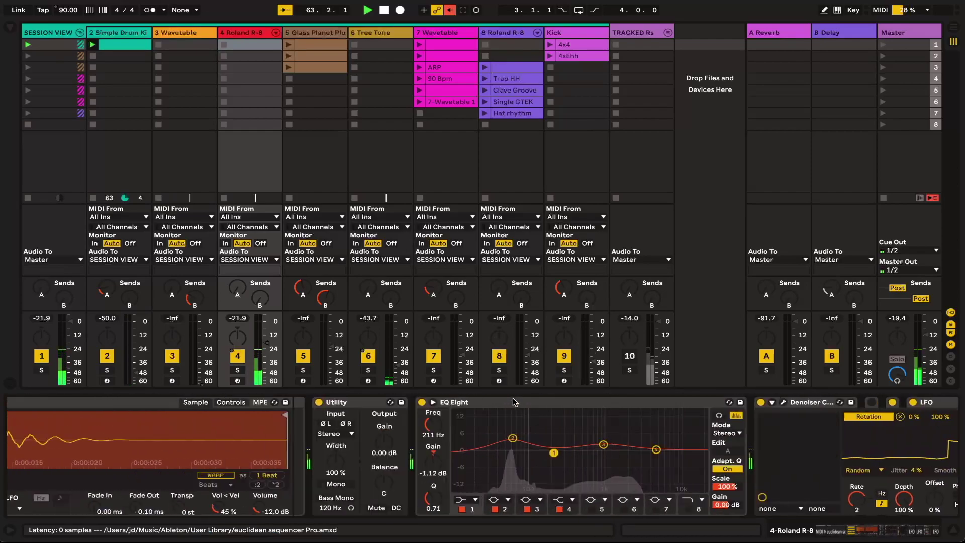
pyautogui.scroll(12, 513, 397)
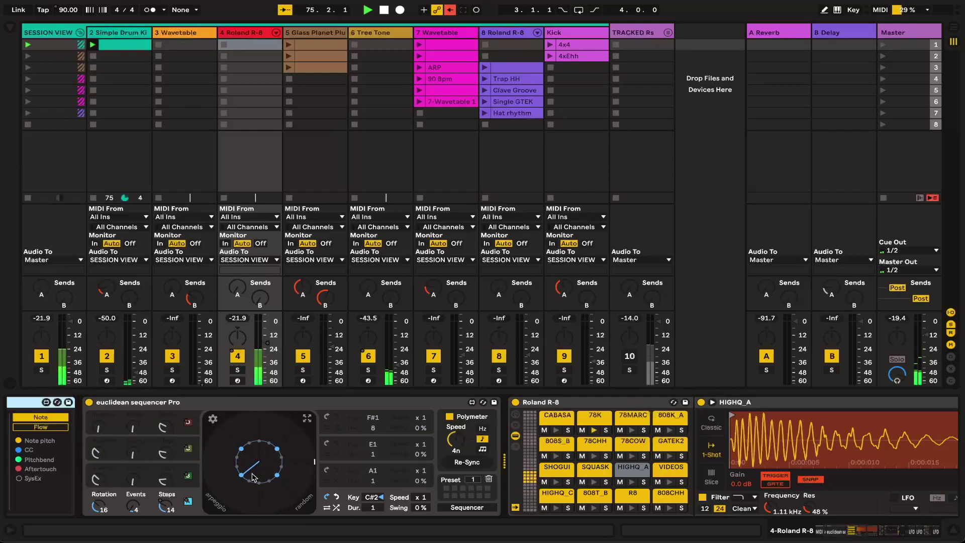
pyautogui.click(583, 422)
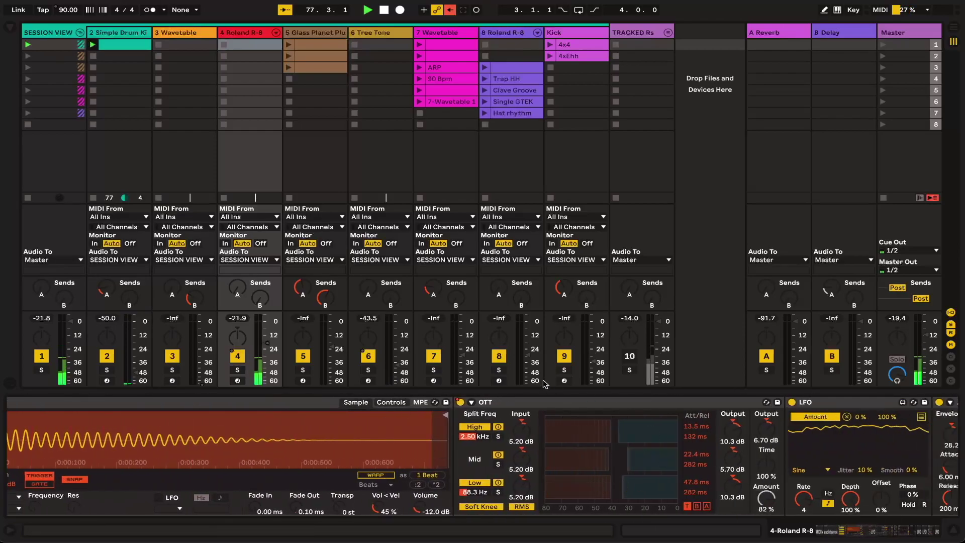
pyautogui.hscroll(5, 507, 399)
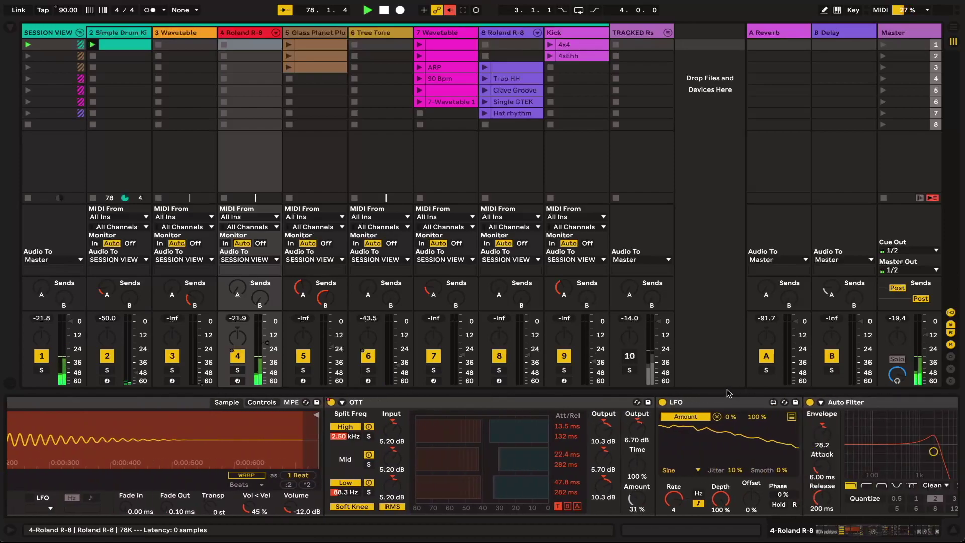
pyautogui.hscroll(5, 690, 439)
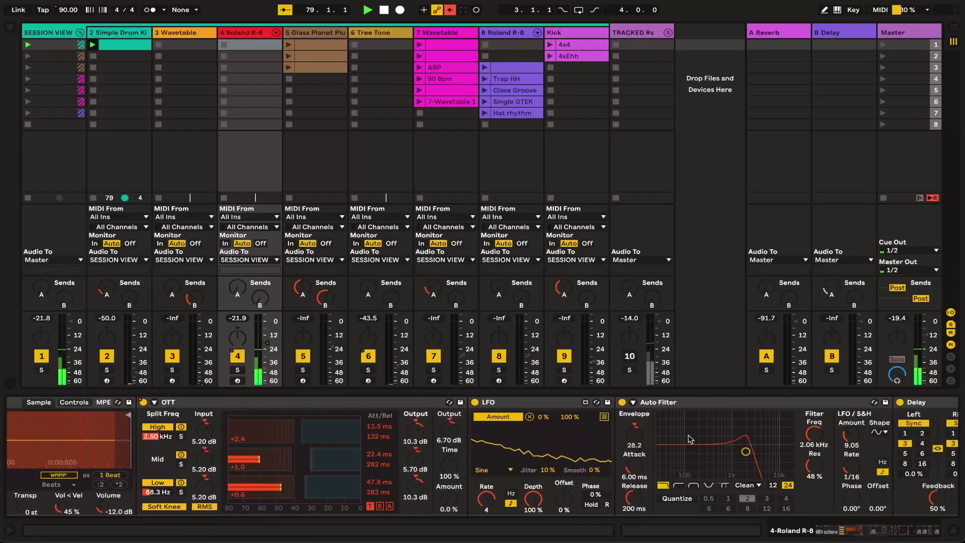
pyautogui.hscroll(3, 690, 439)
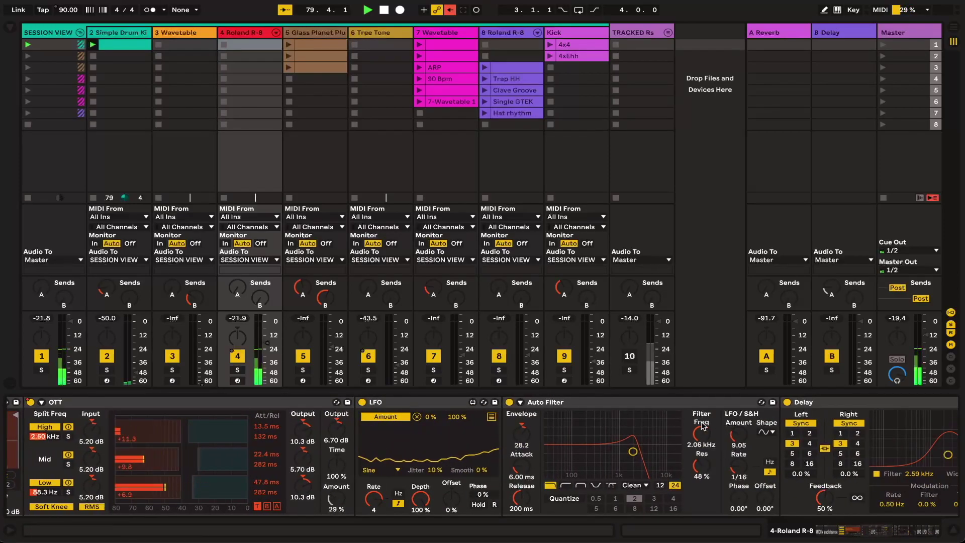
pyautogui.hscroll(1, 697, 441)
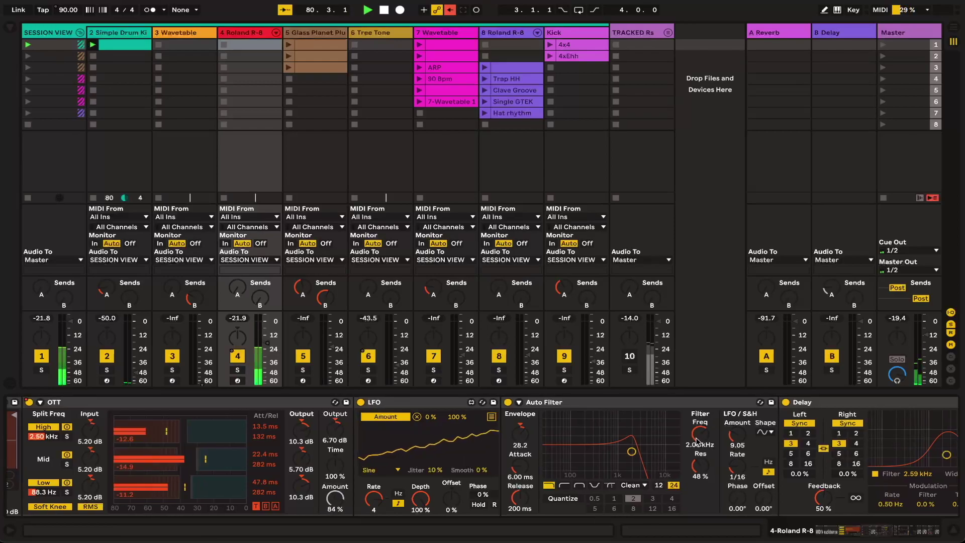
pyautogui.hscroll(2, 697, 442)
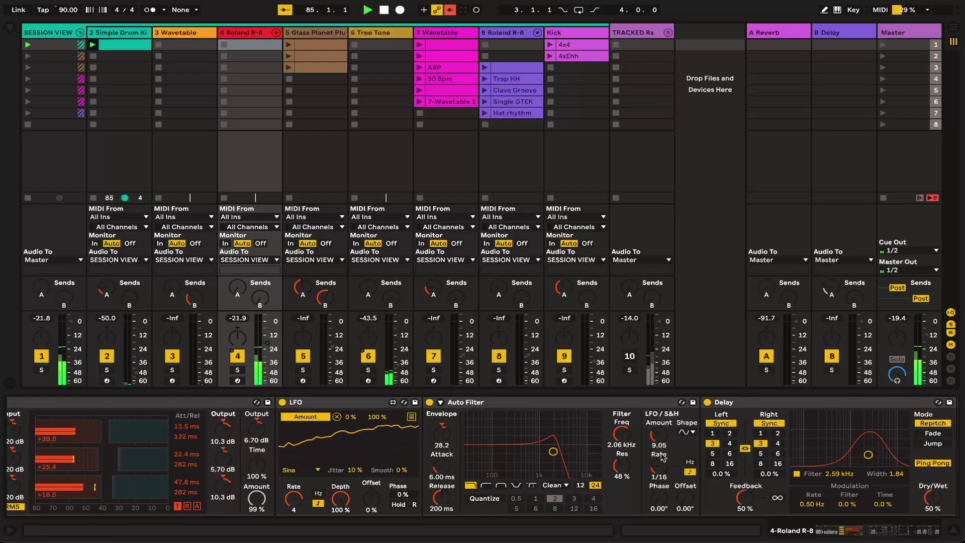
pyautogui.hscroll(-10, 663, 457)
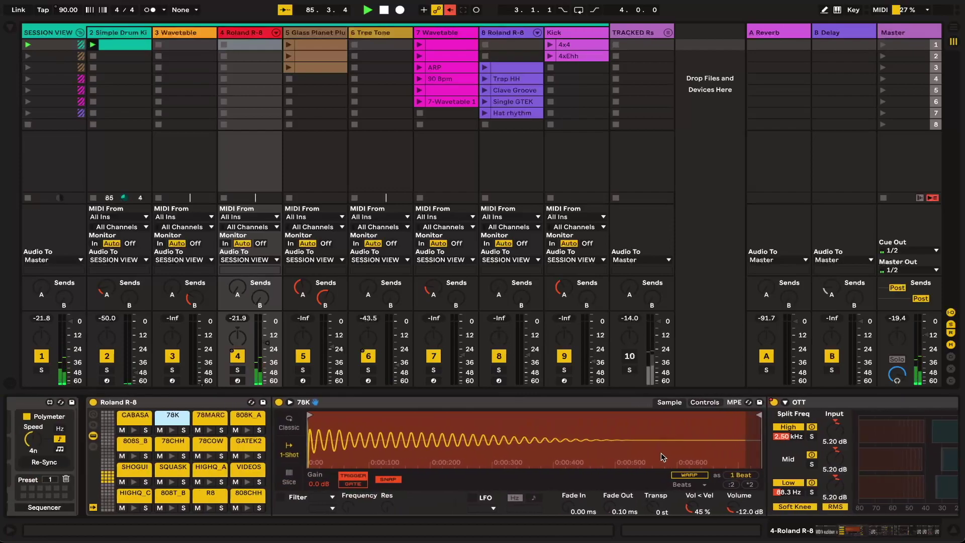
pyautogui.hscroll(5, 663, 456)
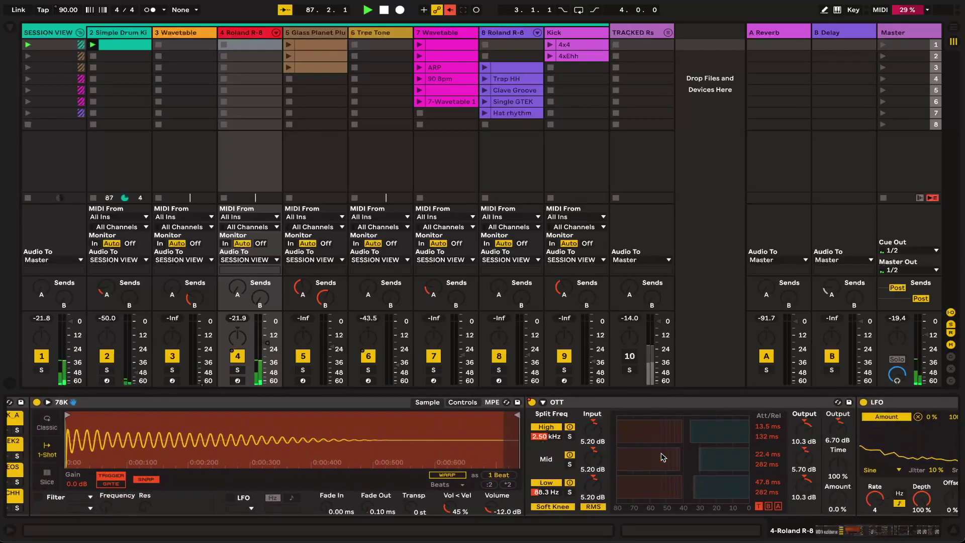
pyautogui.hscroll(-5, 662, 456)
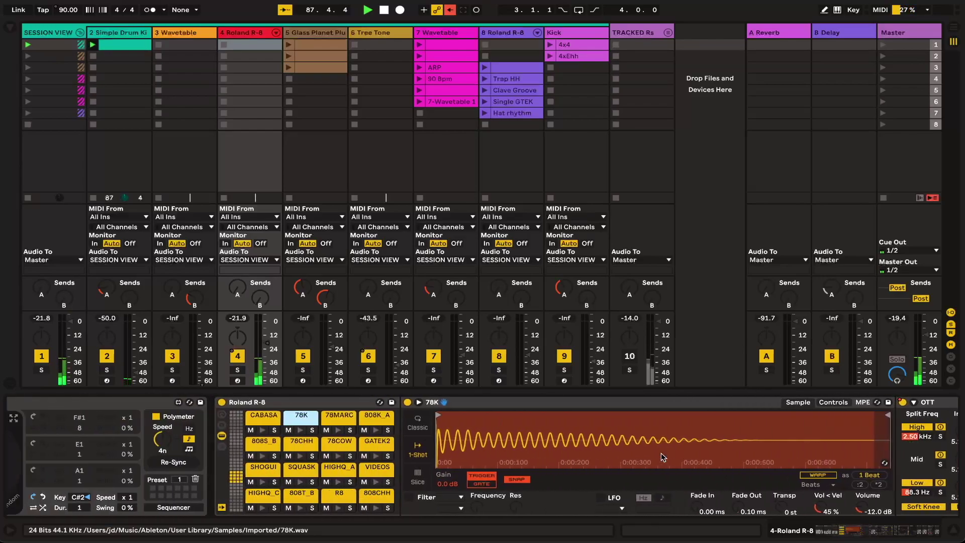
pyautogui.hscroll(-3, 663, 457)
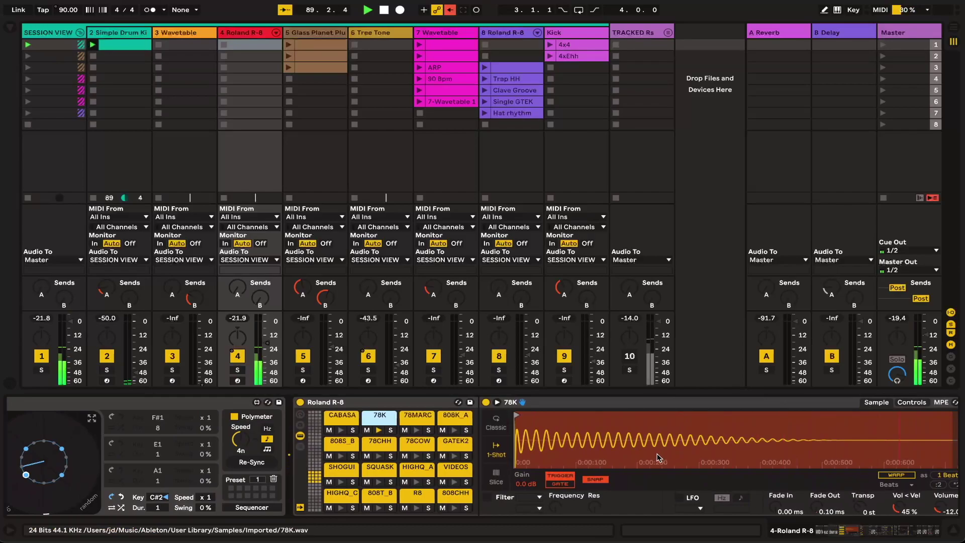
pyautogui.hscroll(-5, 657, 457)
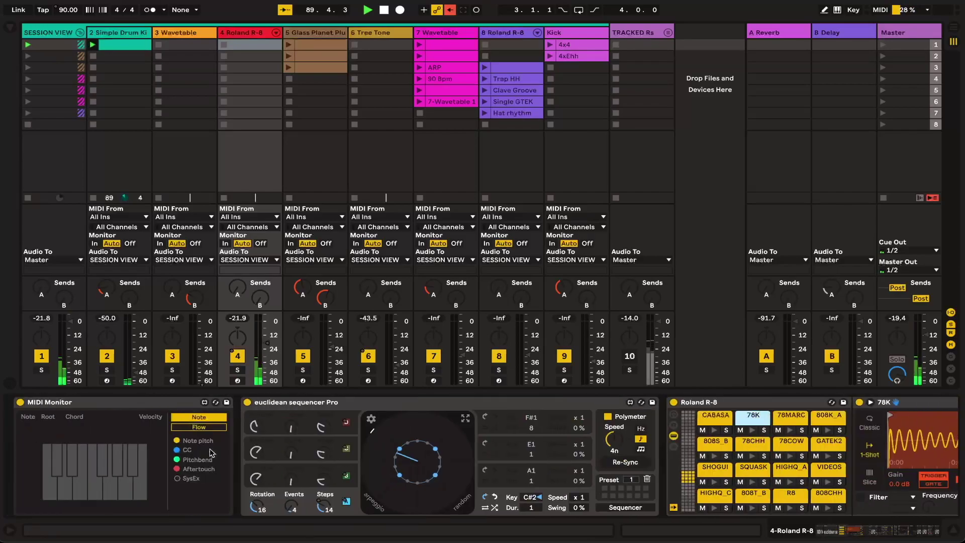
# Enable the sequencer's third euclidean voice and raise it to 7 events over 10 steps
pyautogui.click(347, 478)
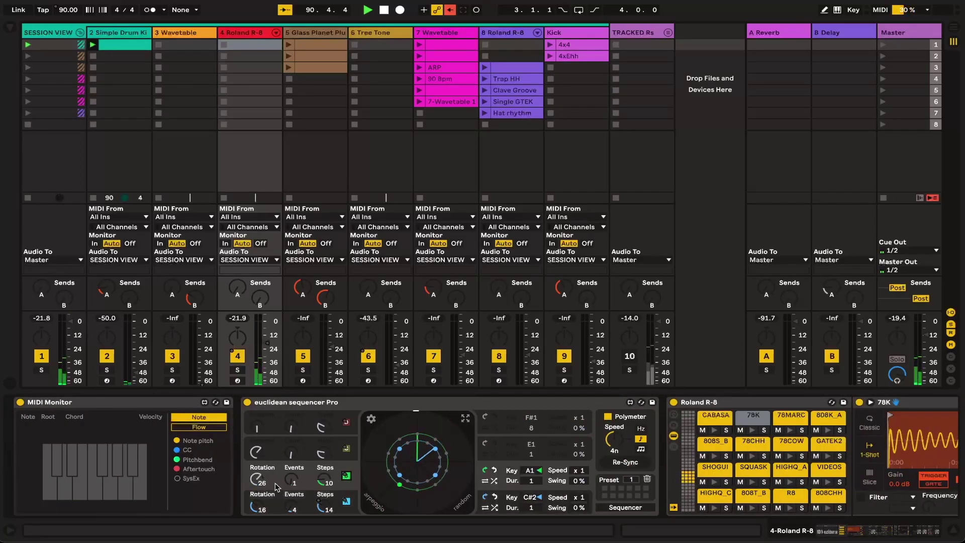
pyautogui.moveTo(291, 480); pyautogui.dragTo(291, 475)
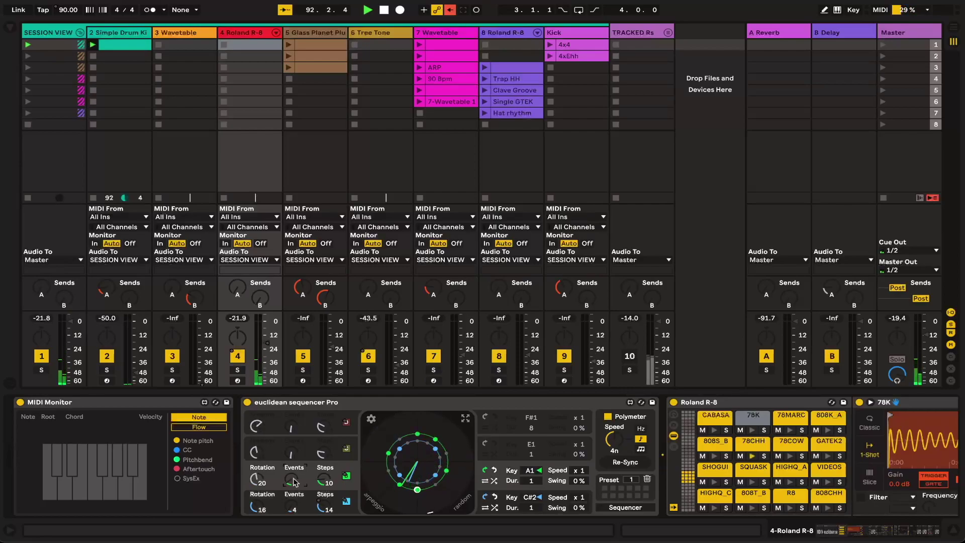
pyautogui.moveTo(295, 483); pyautogui.dragTo(295, 470)
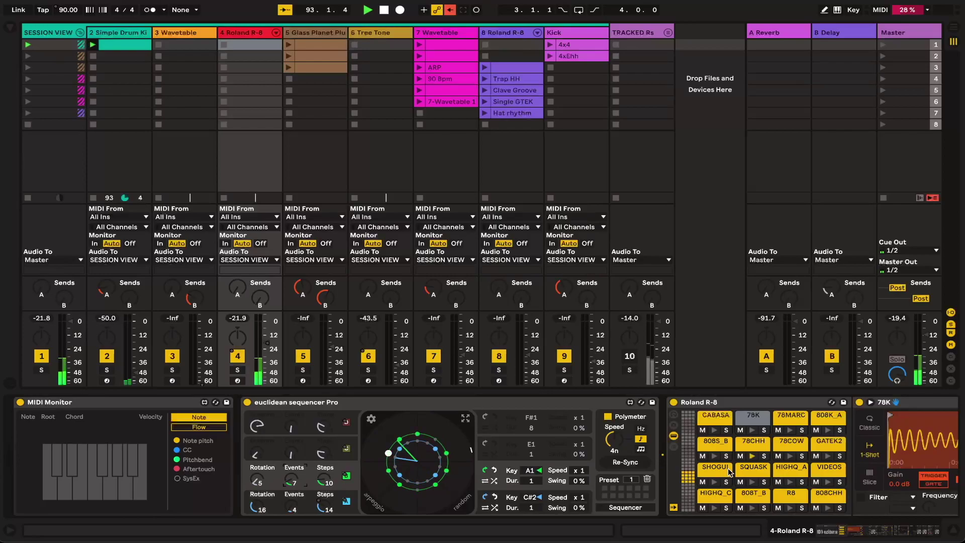
# Open the 78CHH hi-hat pad to show its Simpler sample pitched +99 st
pyautogui.click(753, 442)
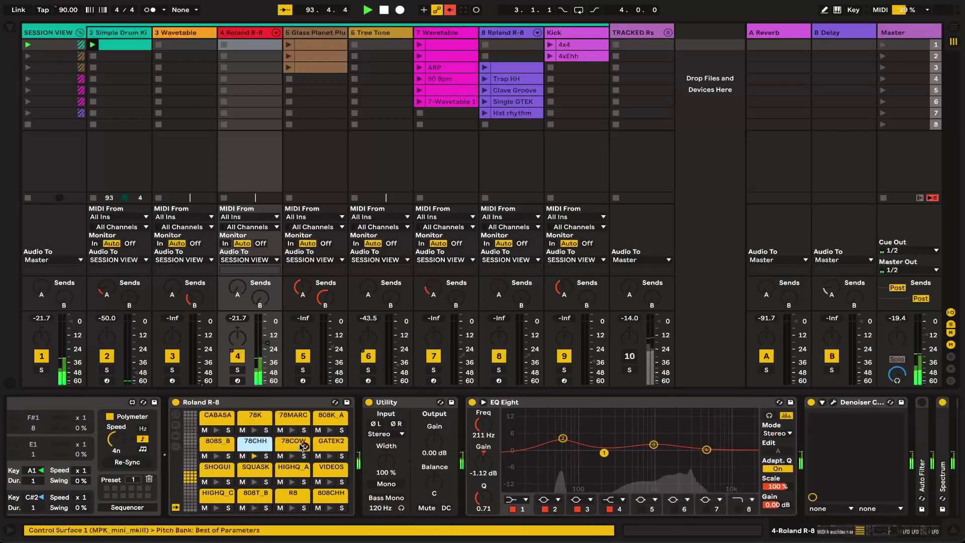
pyautogui.hscroll(-5, 372, 486)
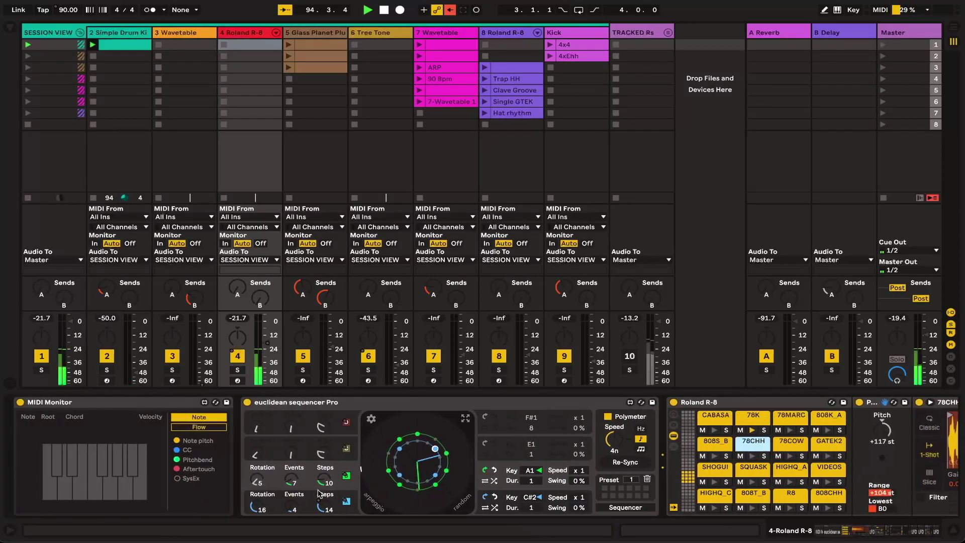
pyautogui.hscroll(5, 372, 486)
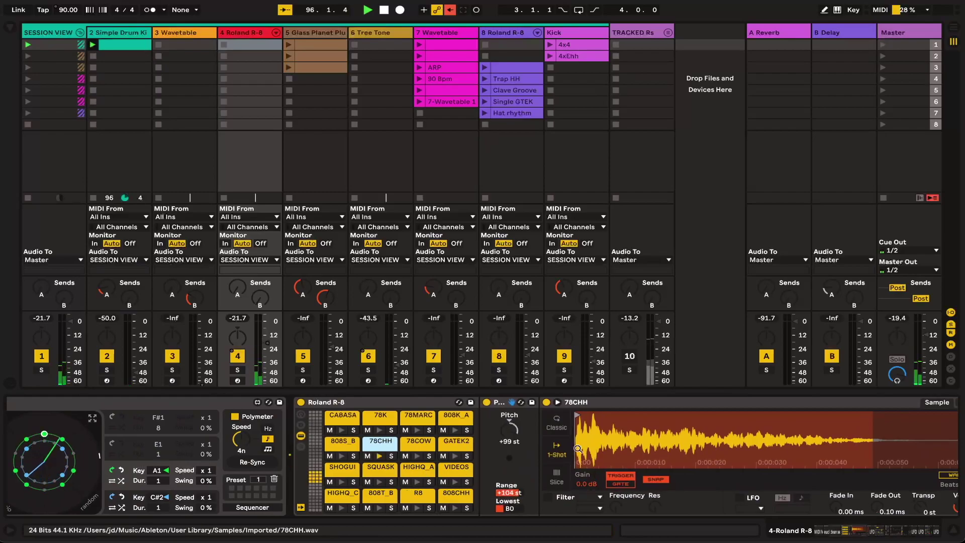
pyautogui.hscroll(8, 578, 449)
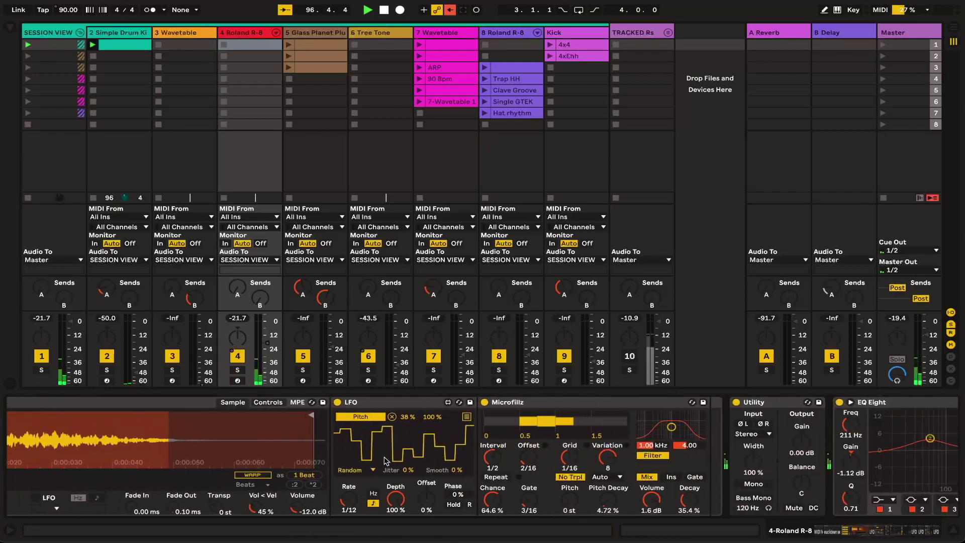
pyautogui.hscroll(-8, 384, 458)
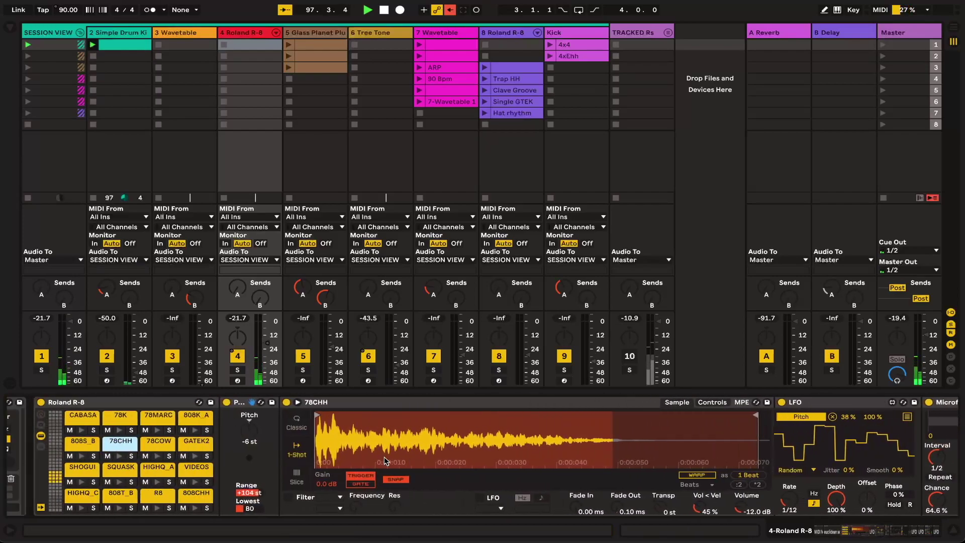
pyautogui.hscroll(-5, 384, 456)
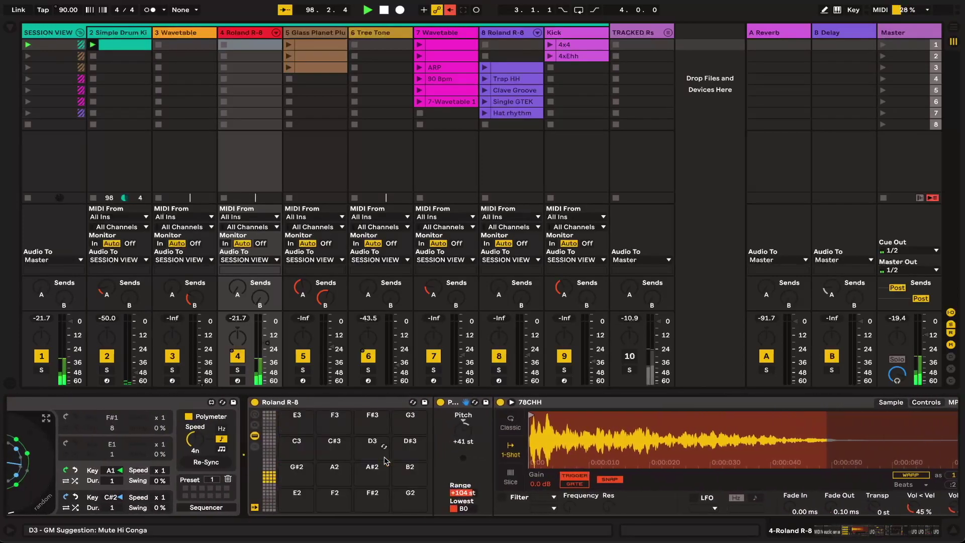
pyautogui.click(269, 478)
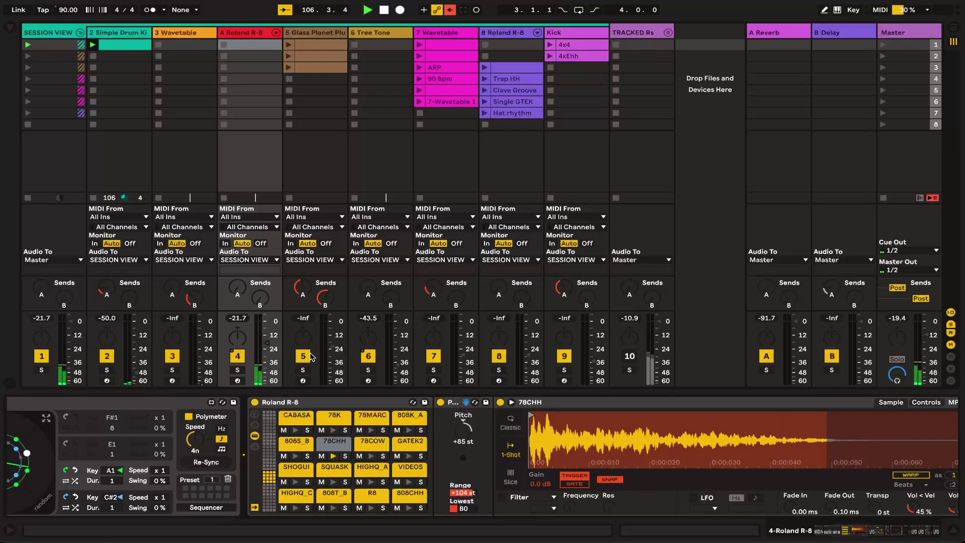
pyautogui.hscroll(5, 239, 456)
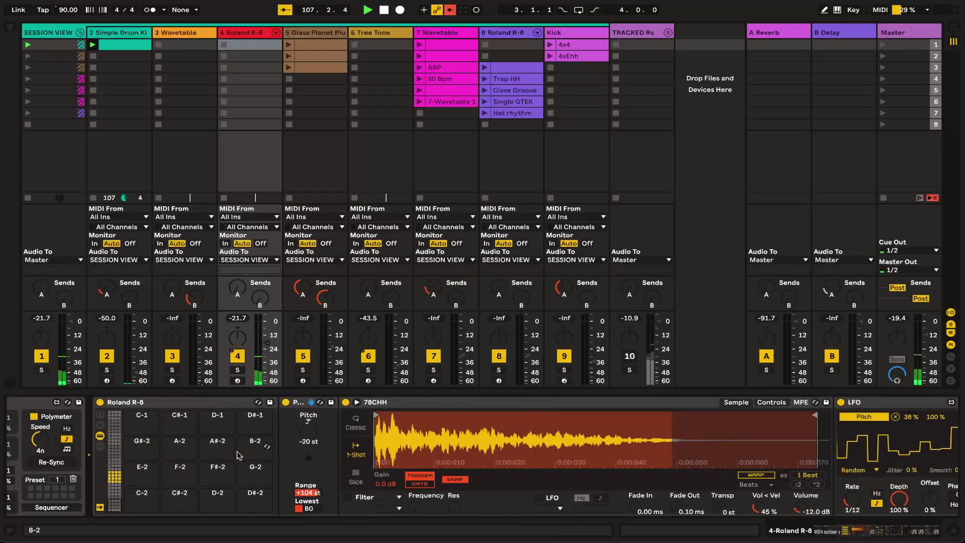
pyautogui.scroll(1, 160, 471)
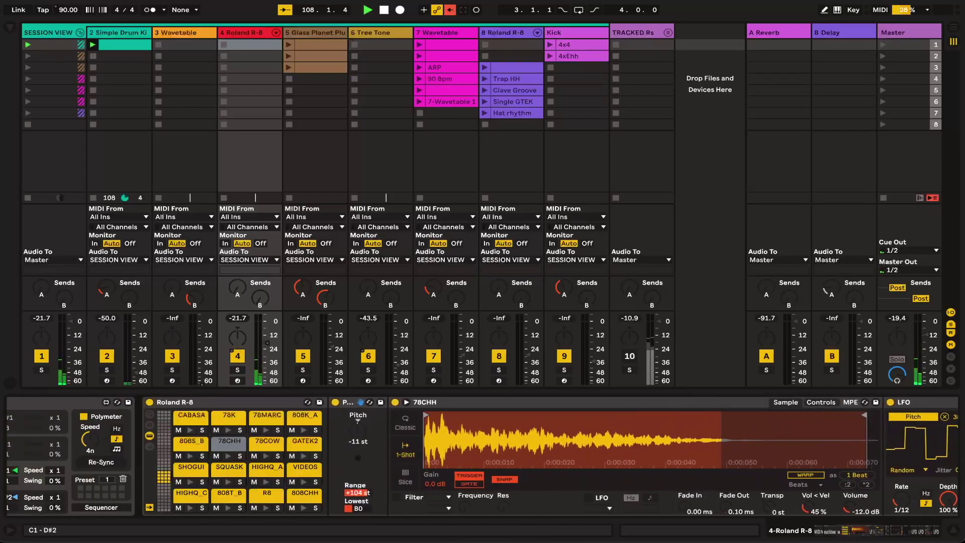
pyautogui.hscroll(3, 266, 468)
pyautogui.hscroll(8, 266, 468)
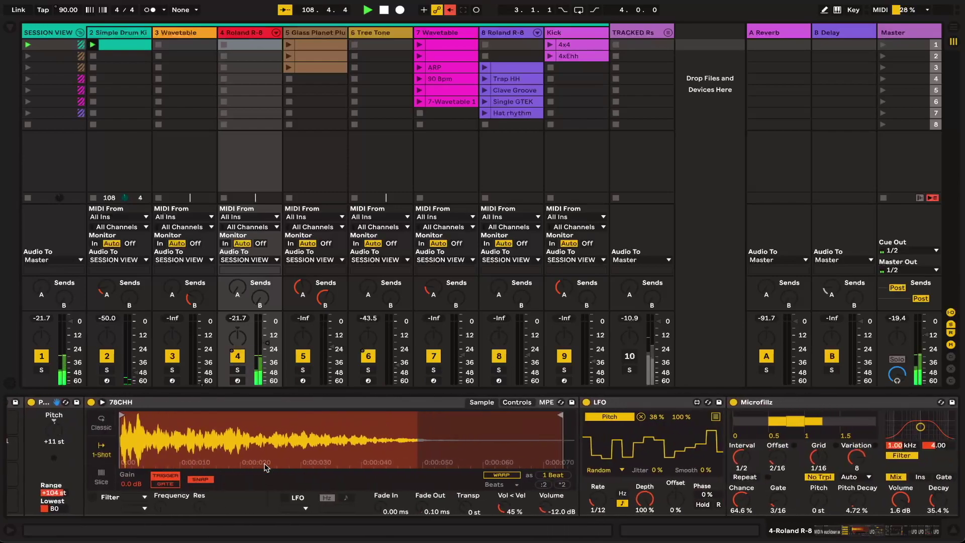
pyautogui.hscroll(-1, 266, 467)
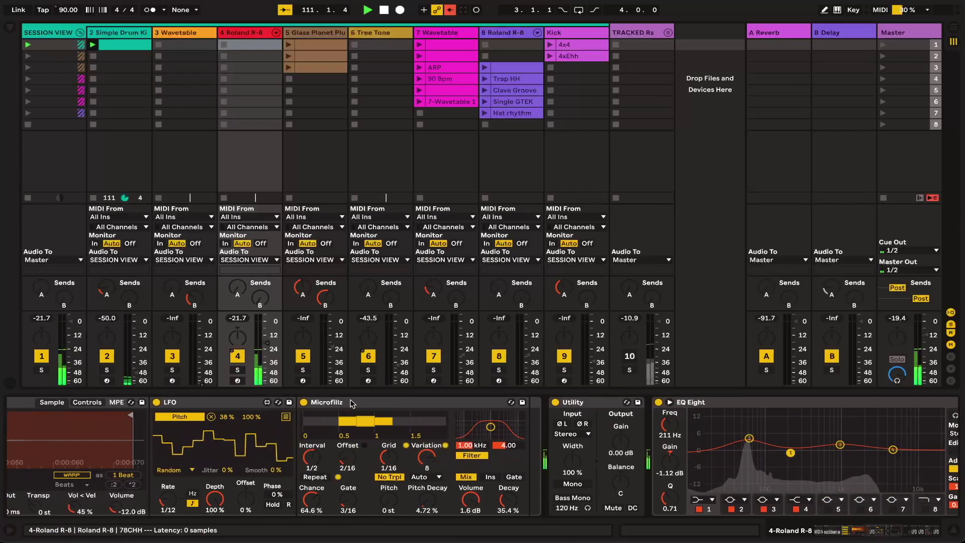
pyautogui.hscroll(-8, 351, 403)
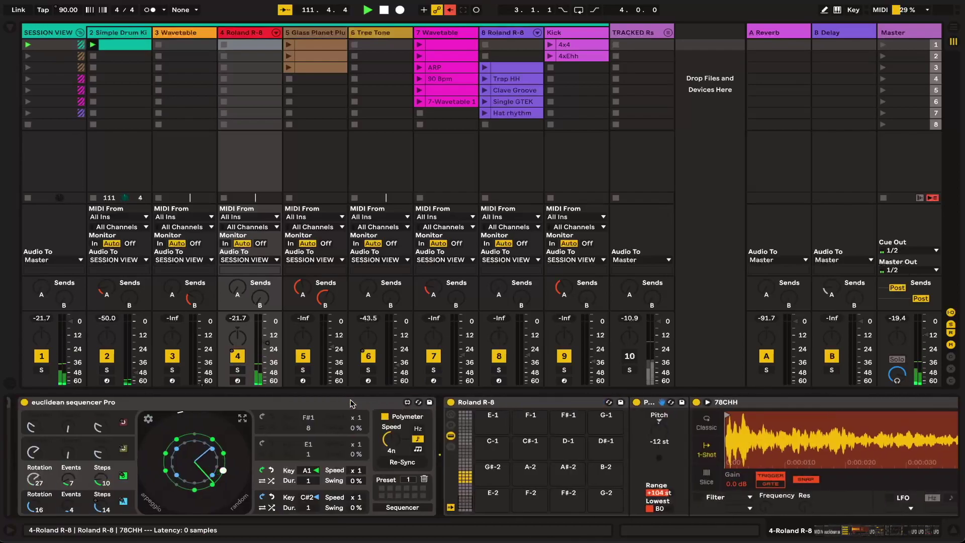
pyautogui.hscroll(8, 351, 402)
pyautogui.hscroll(1, 351, 403)
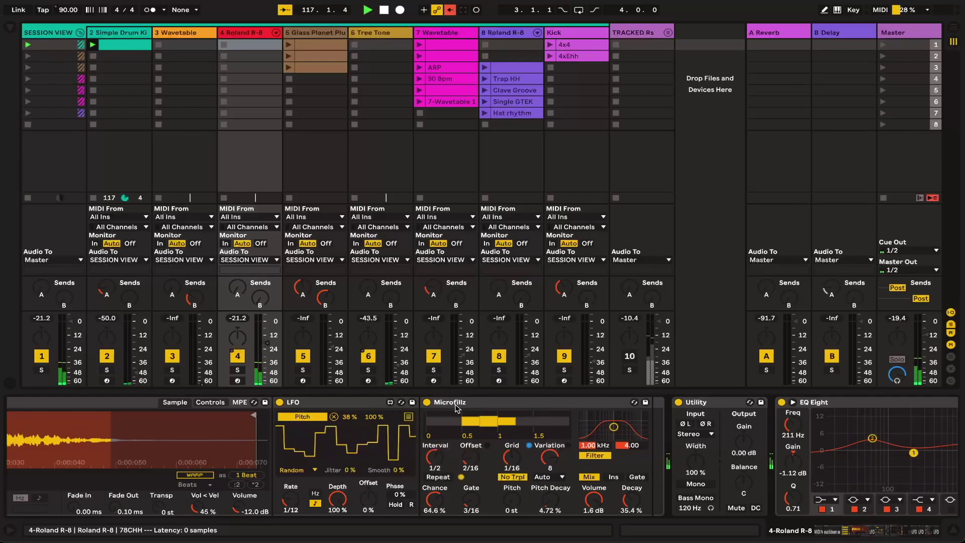
pyautogui.scroll(-10, 457, 409)
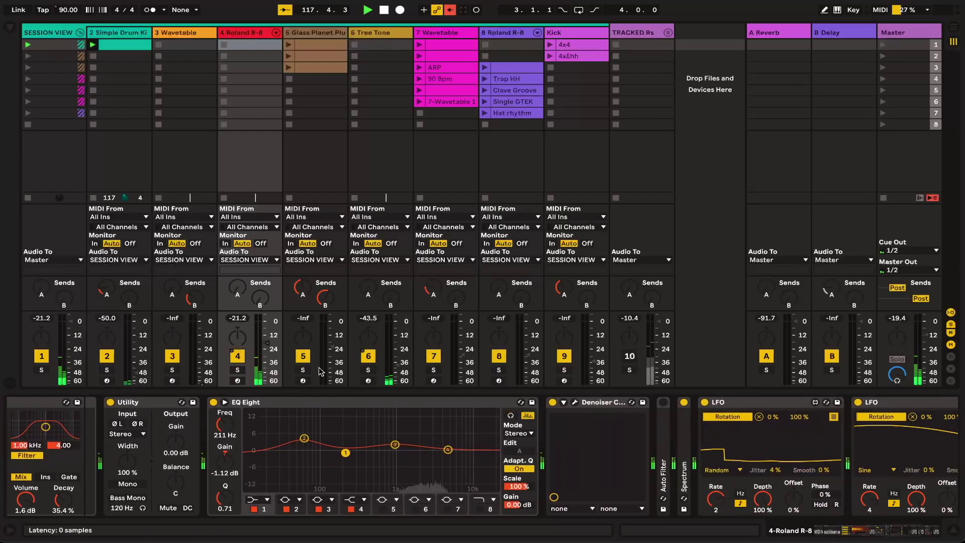
pyautogui.click(576, 402)
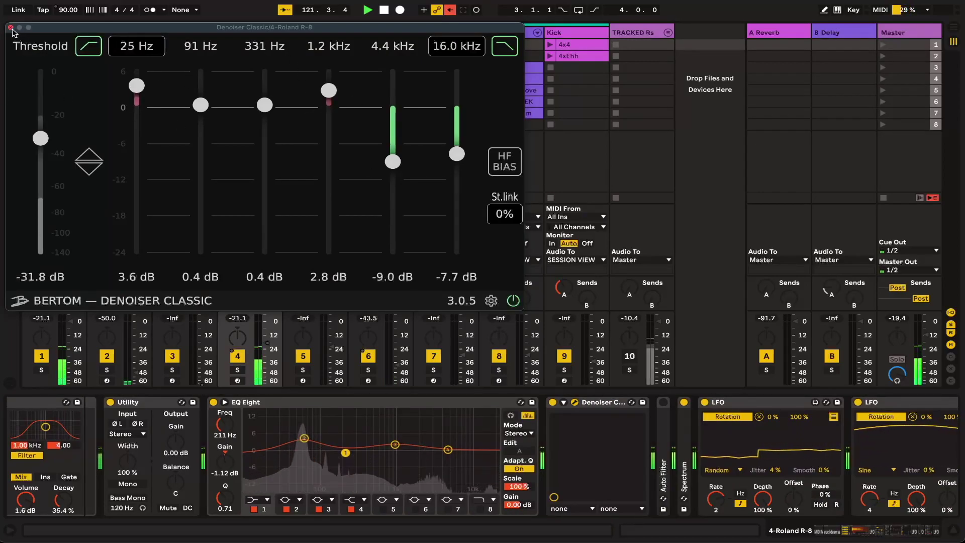
pyautogui.click(11, 28)
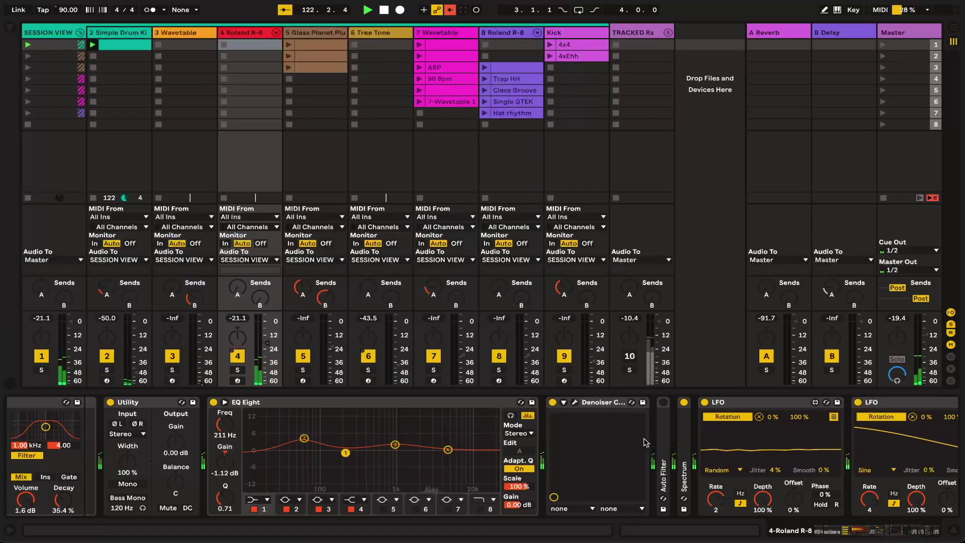
pyautogui.hscroll(5, 645, 442)
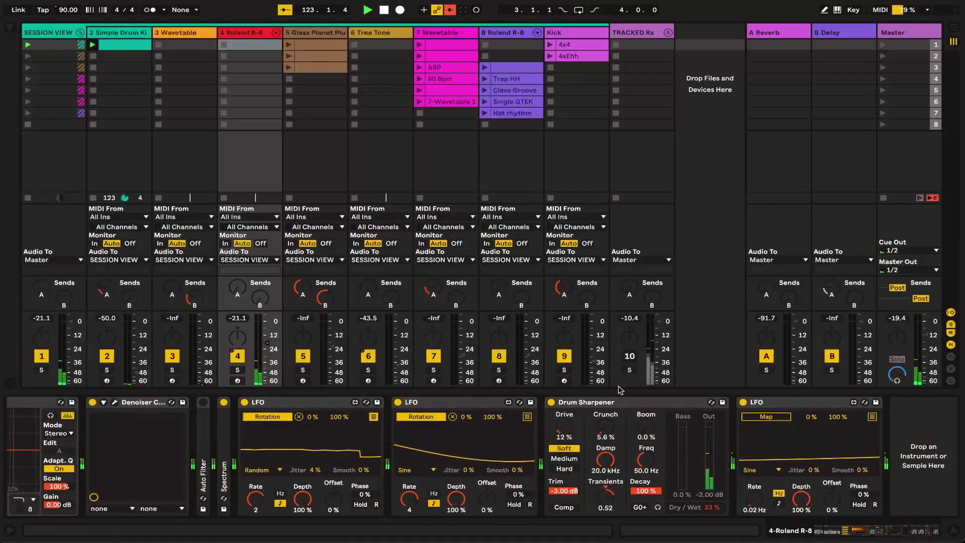
pyautogui.click(105, 34)
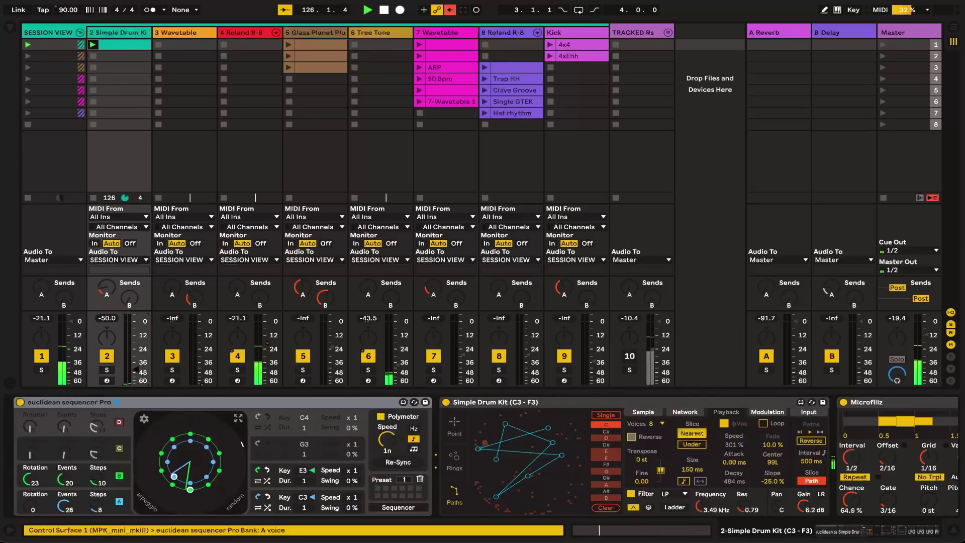
# Raise Simple Drum Kit to -39.9, show its Sample waveform, and solo the track
pyautogui.moveTo(106, 318); pyautogui.dragTo(107, 312)
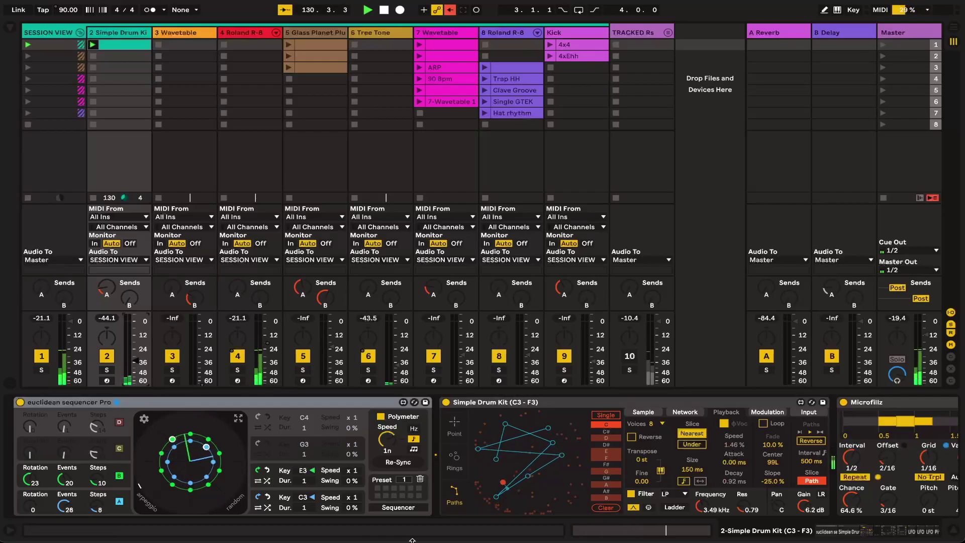
pyautogui.click(655, 415)
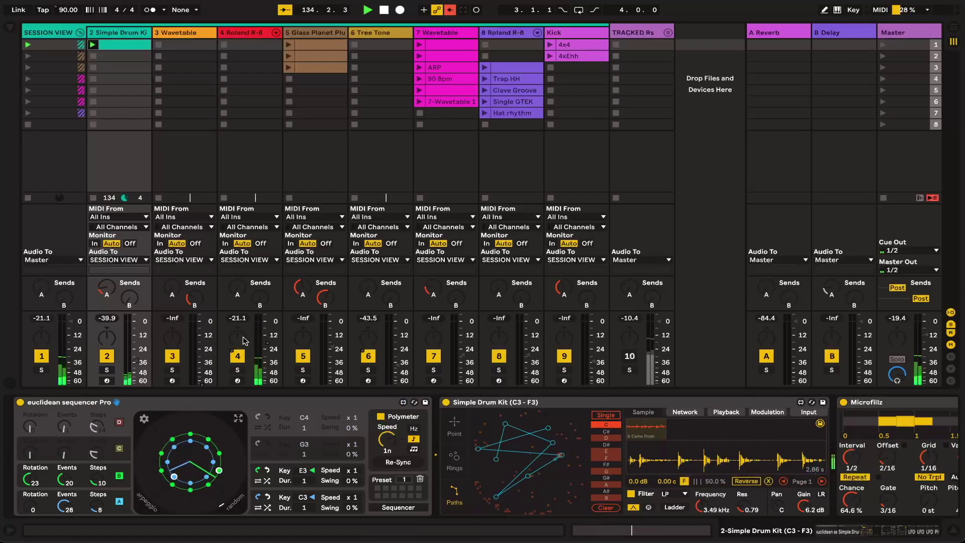
pyautogui.click(107, 370)
pyautogui.hscroll(10, 337, 435)
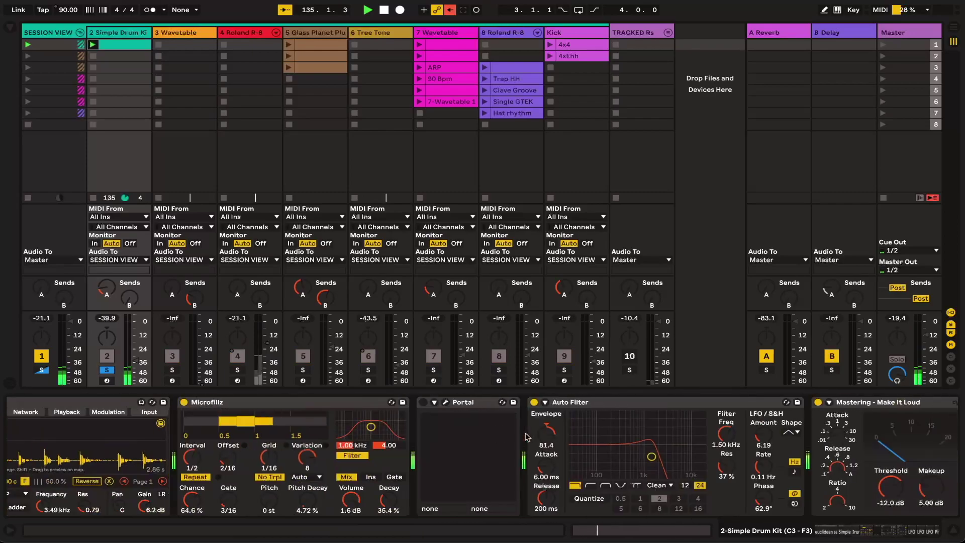
pyautogui.hscroll(15, 677, 445)
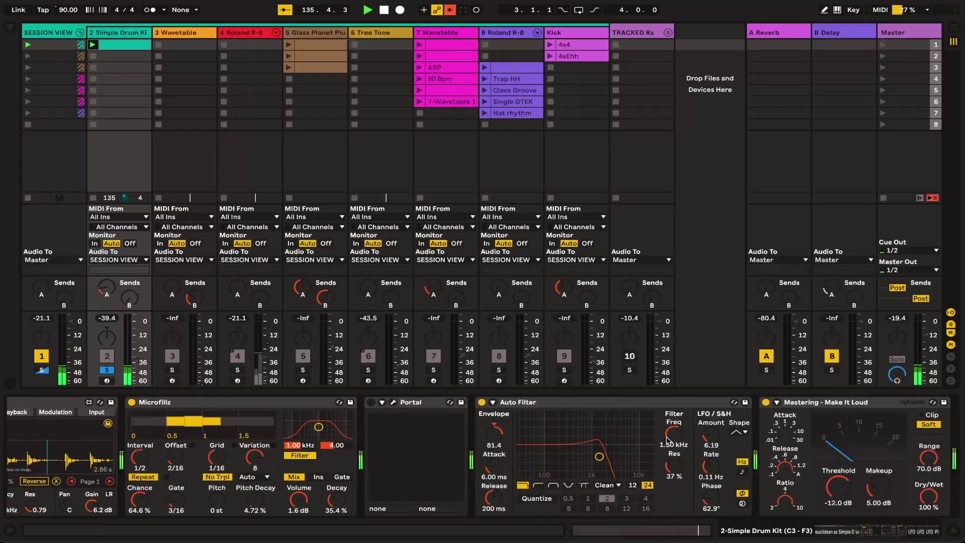
pyautogui.hscroll(-15, 667, 441)
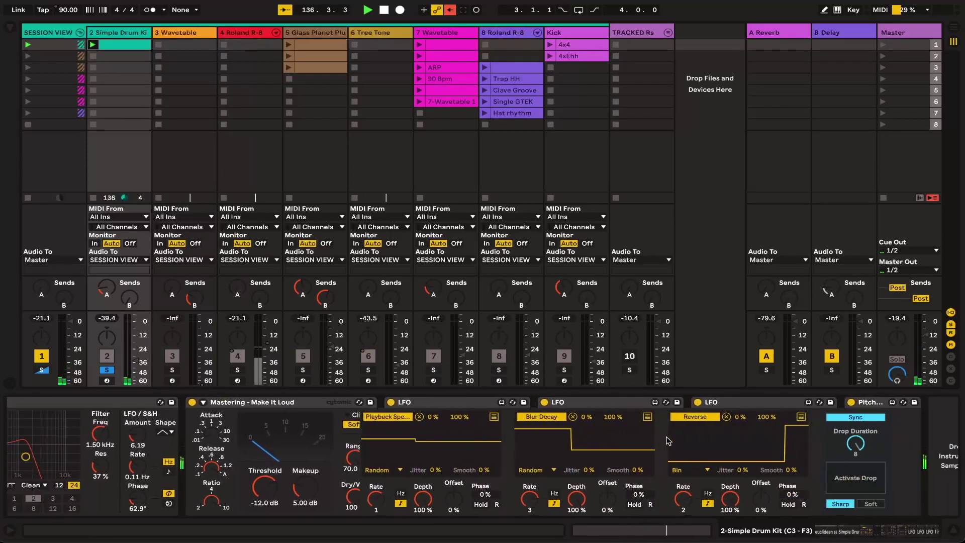
pyautogui.hscroll(-10, 667, 441)
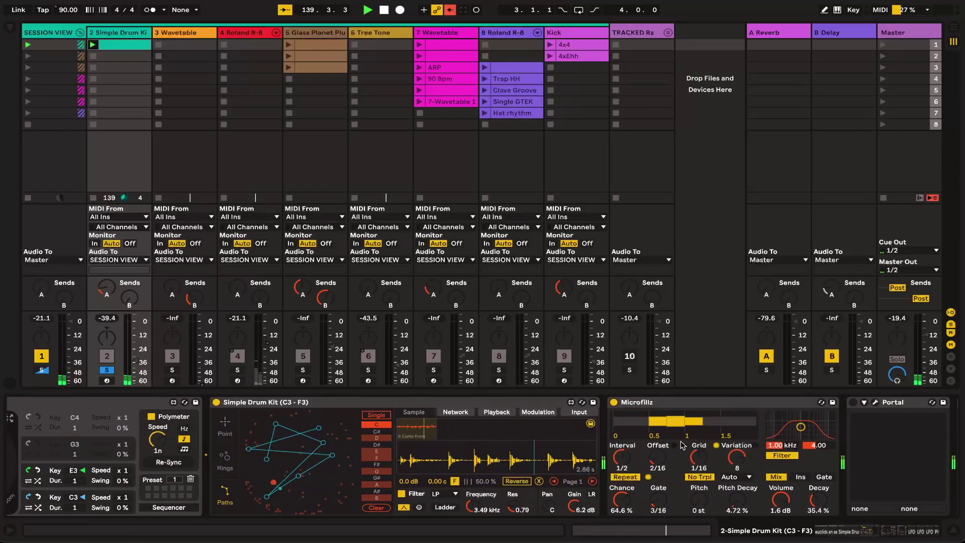
pyautogui.hscroll(-5, 340, 472)
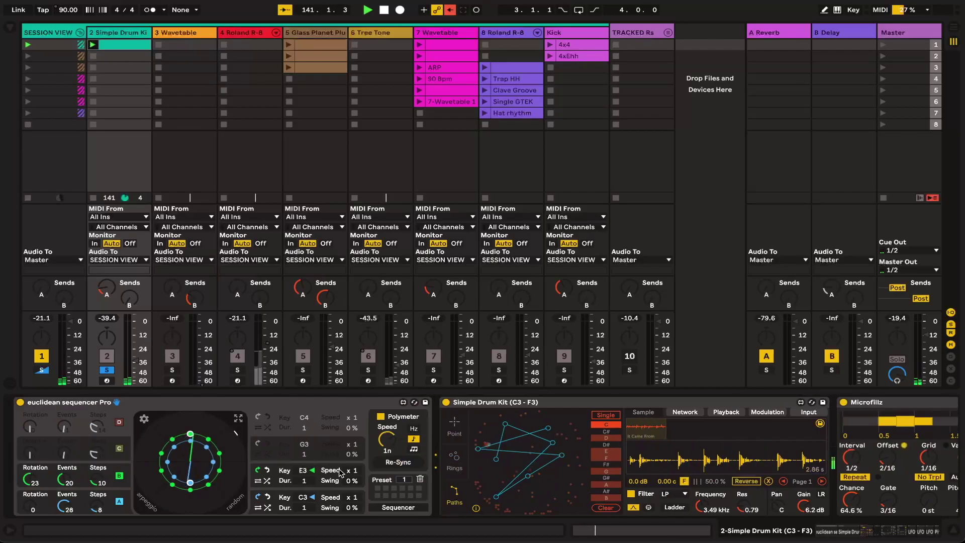
pyautogui.hscroll(5, 340, 473)
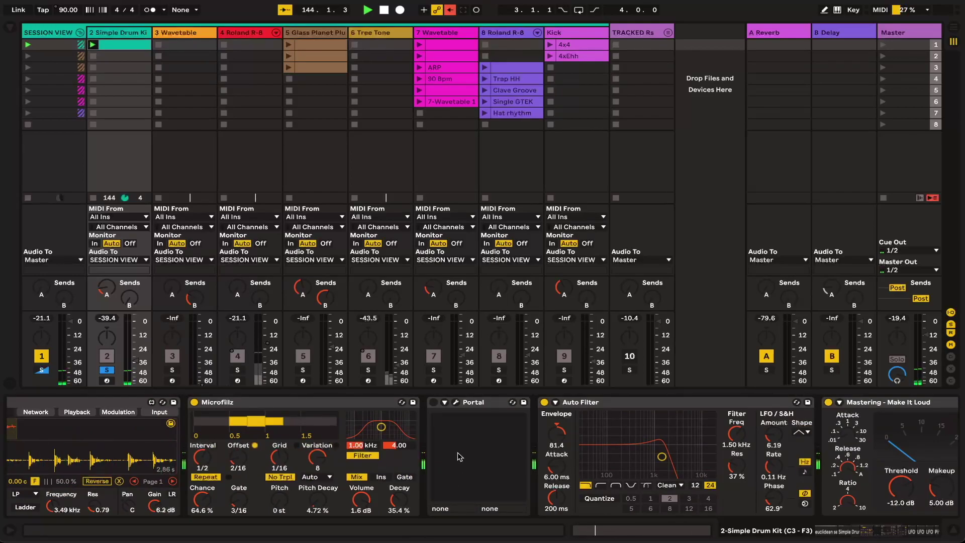
pyautogui.hscroll(8, 458, 457)
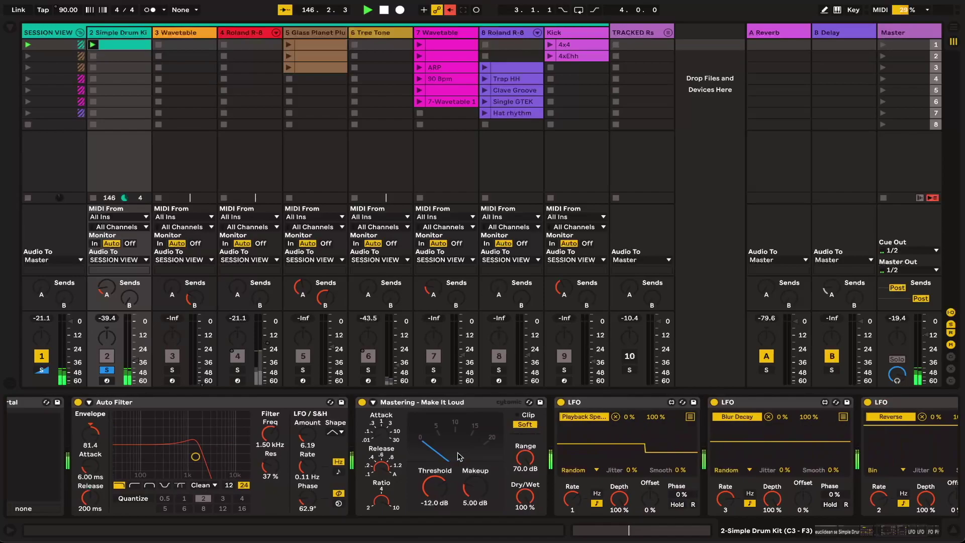
pyautogui.hscroll(-4, 458, 457)
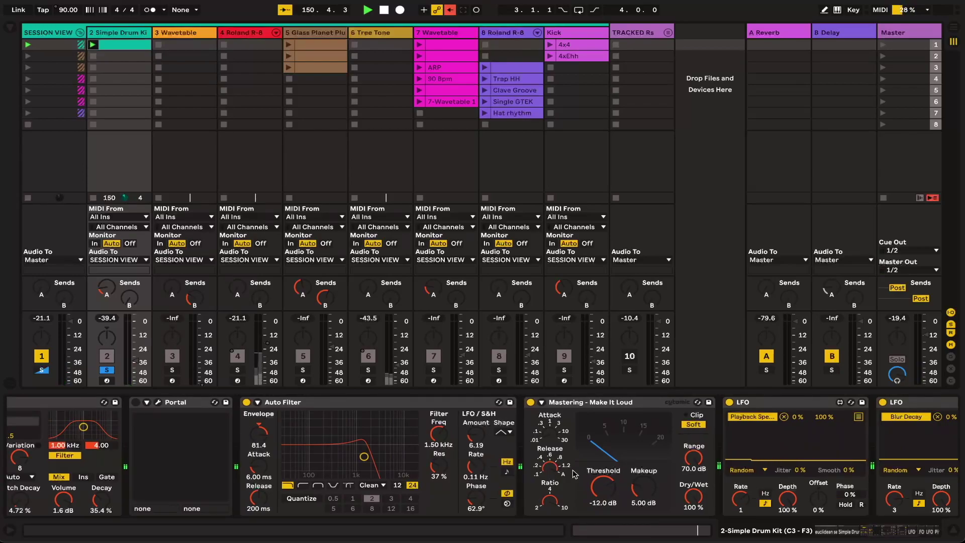
pyautogui.hscroll(-4, 575, 474)
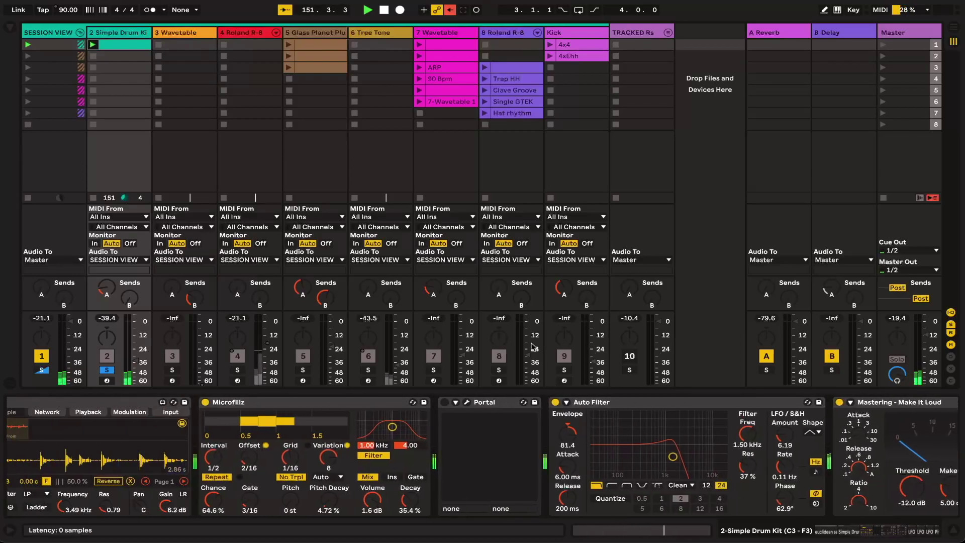
pyautogui.hscroll(1, 336, 467)
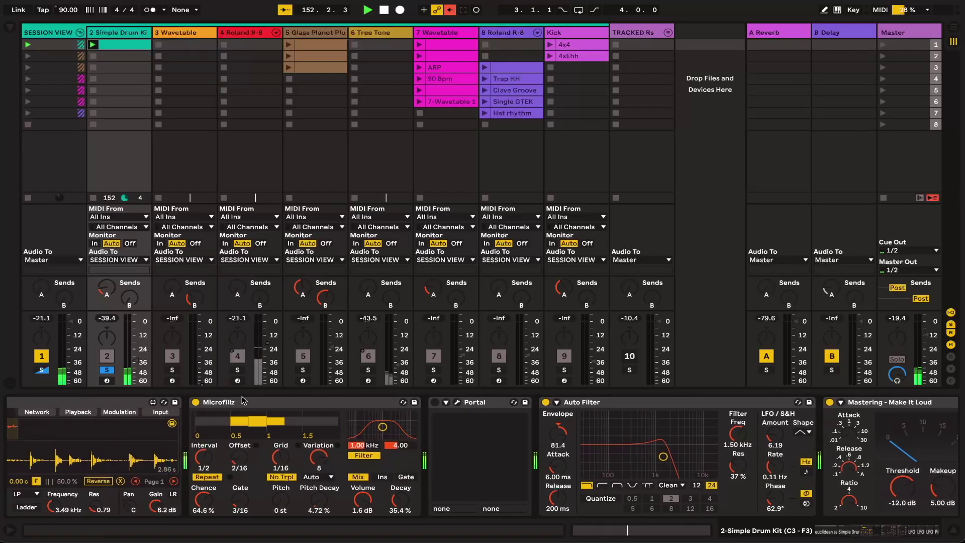
pyautogui.hscroll(10, 452, 457)
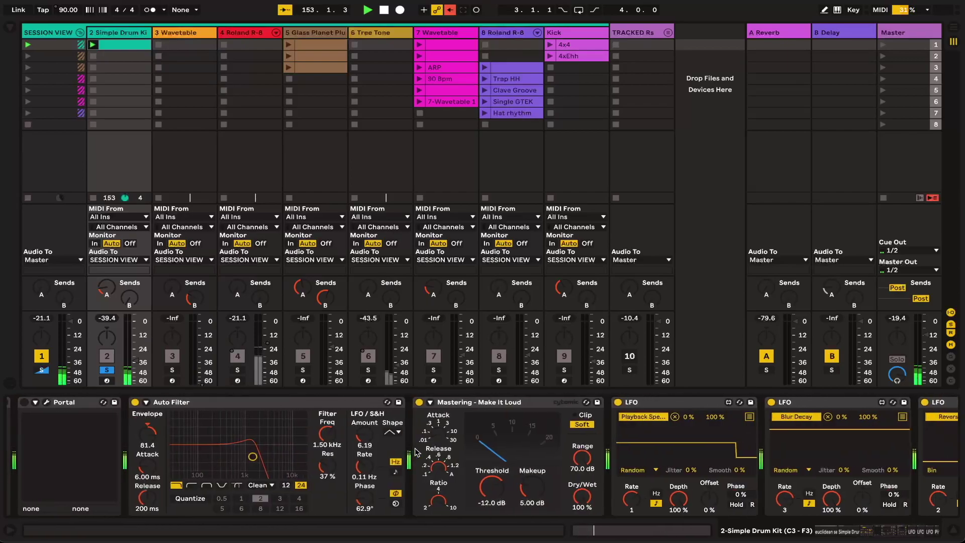
pyautogui.hscroll(5, 675, 473)
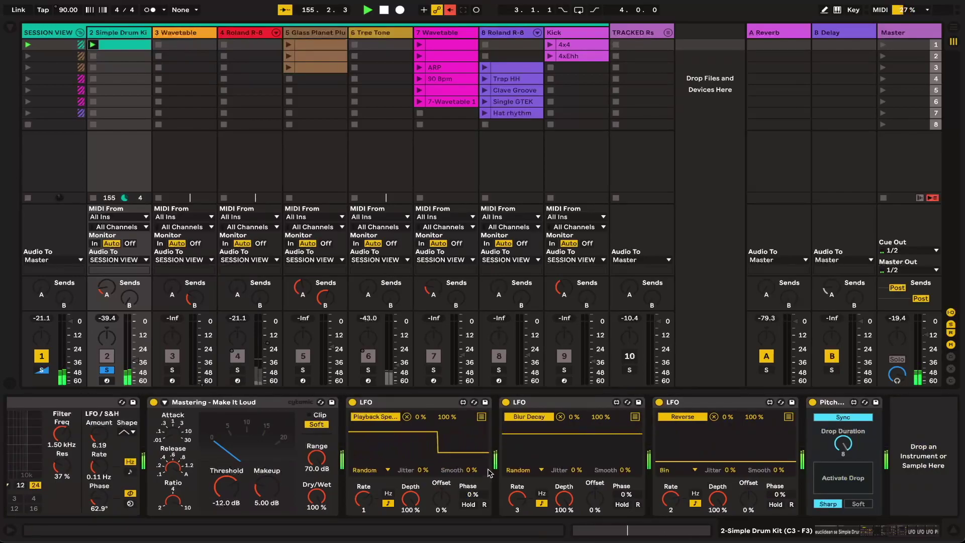
pyautogui.hscroll(-9, 672, 419)
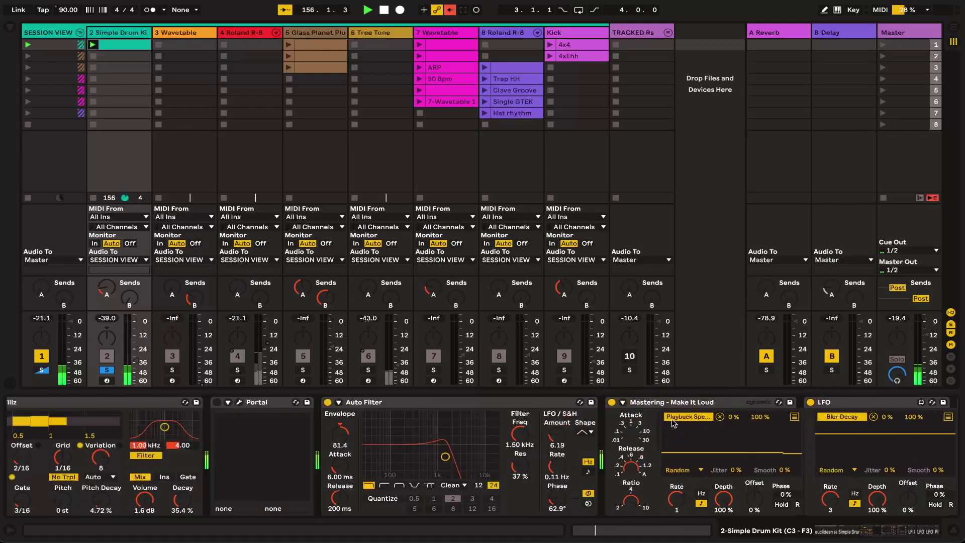
pyautogui.hscroll(-13, 671, 418)
pyautogui.hscroll(20, 664, 422)
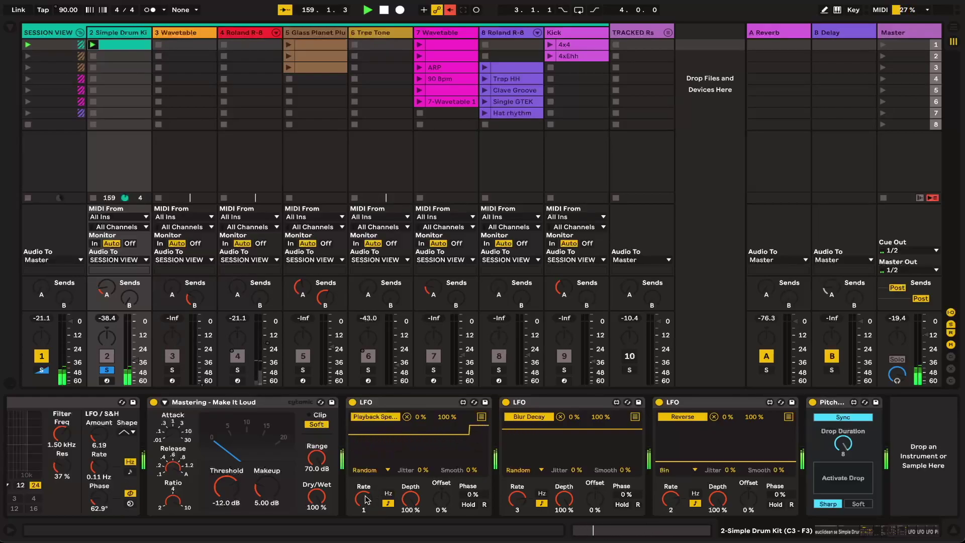
pyautogui.hscroll(-5, 667, 502)
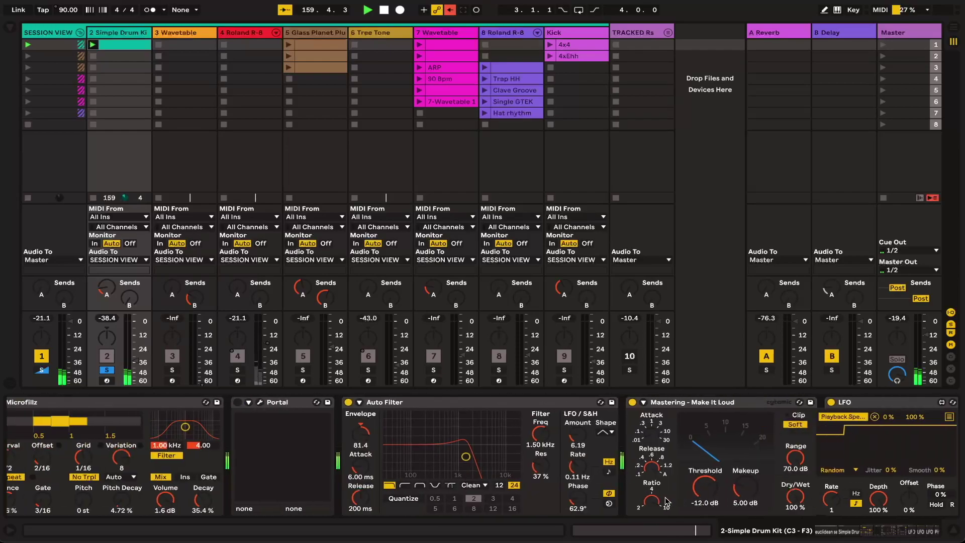
pyautogui.hscroll(-8, 667, 502)
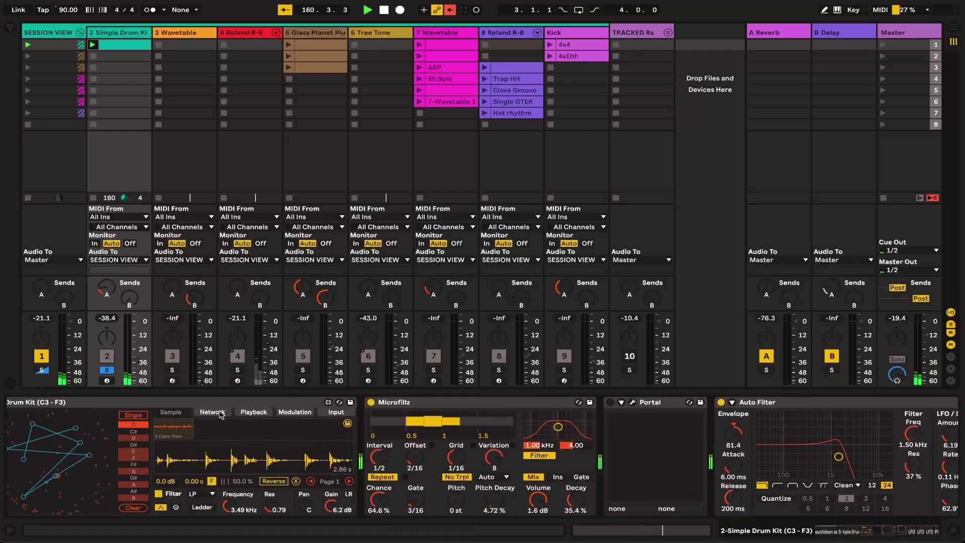
pyautogui.click(220, 412)
# Unsolo Simple Drum Kit, then show the Tree Tone track's effects and solo it
pyautogui.hscroll(-6, 219, 410)
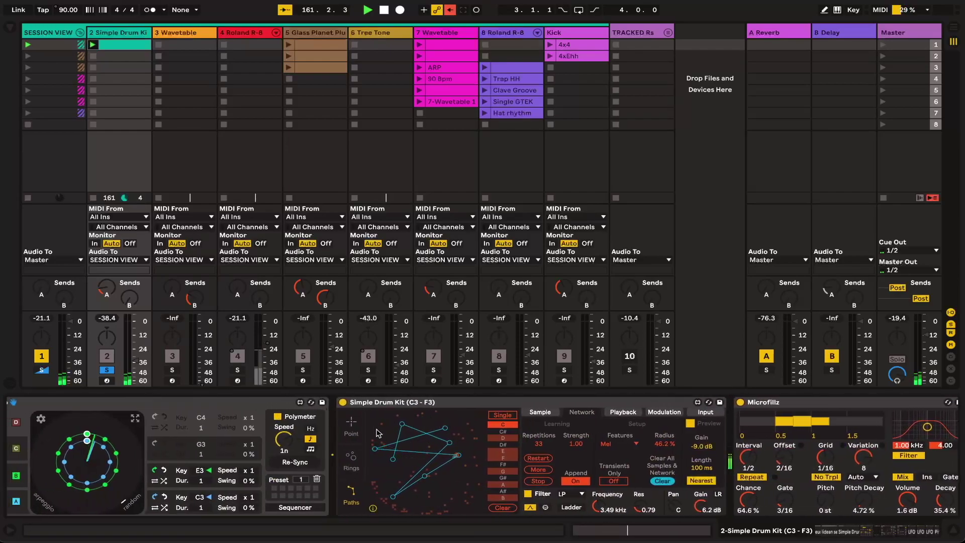
pyautogui.hscroll(-3, 378, 433)
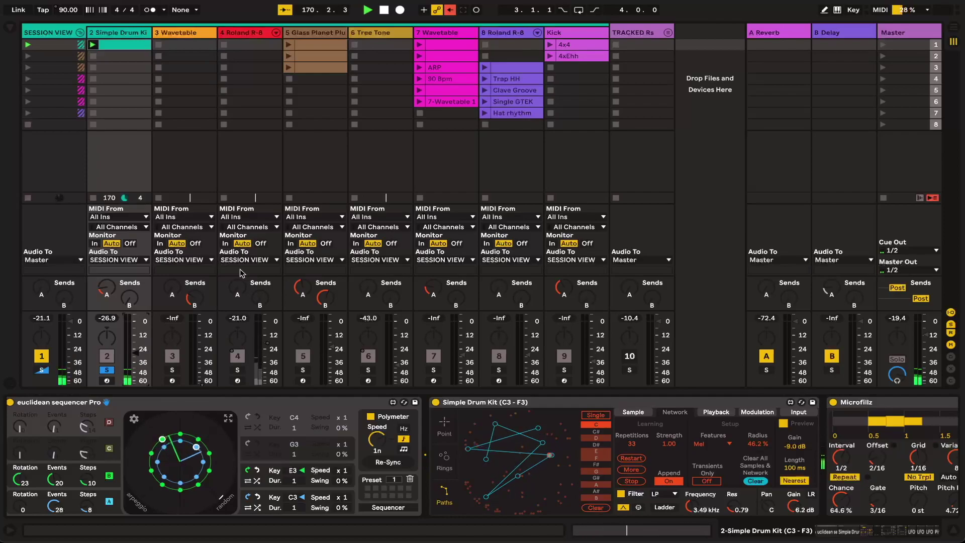
pyautogui.hscroll(10, 436, 434)
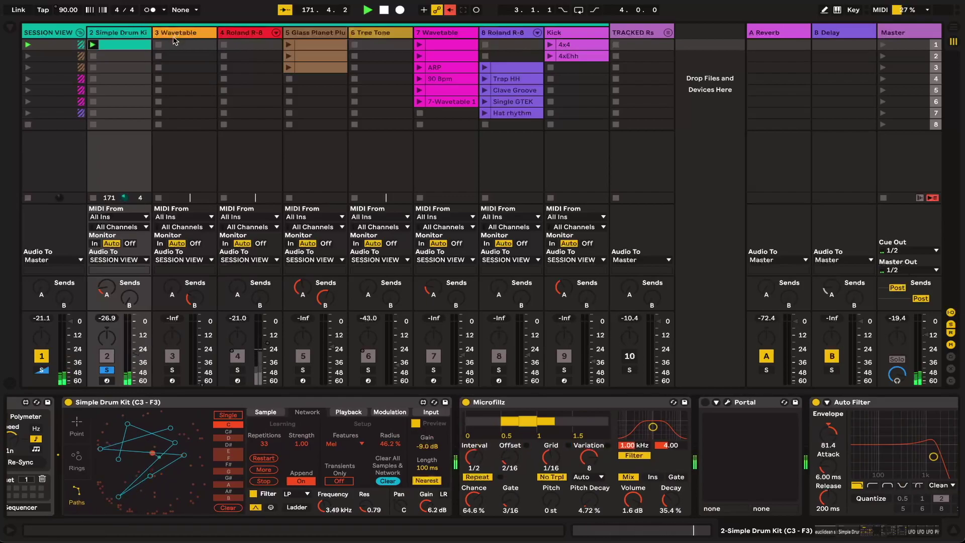
pyautogui.click(104, 373)
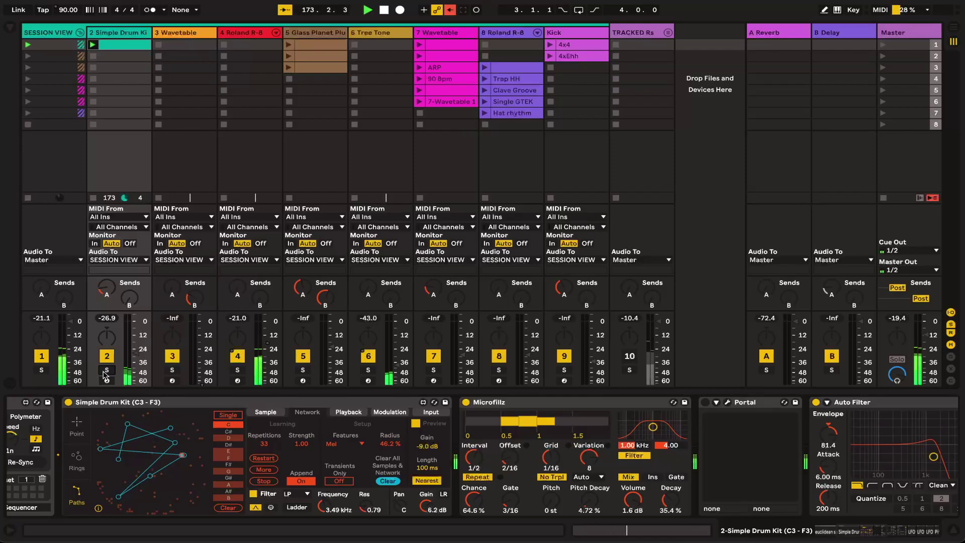
pyautogui.click(385, 34)
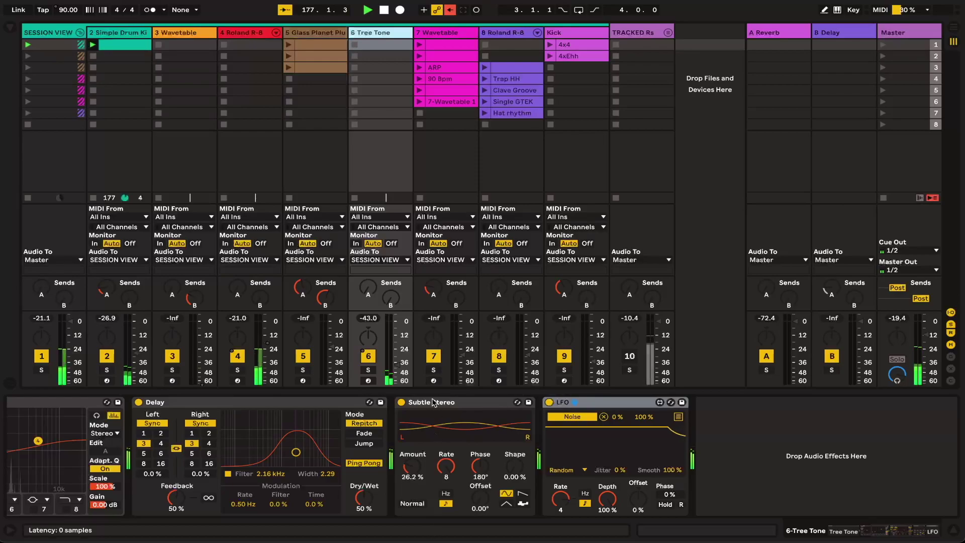
pyautogui.click(368, 371)
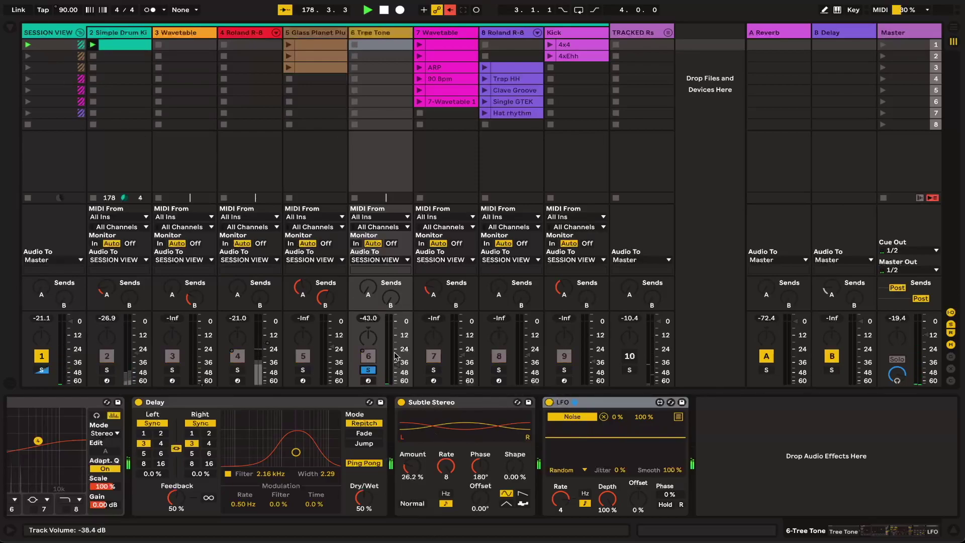
# Bring the Tree Tone track's volume up, then settle it at about -19.3 dB
pyautogui.moveTo(395, 356); pyautogui.dragTo(396, 349)
pyautogui.hscroll(-5, 201, 452)
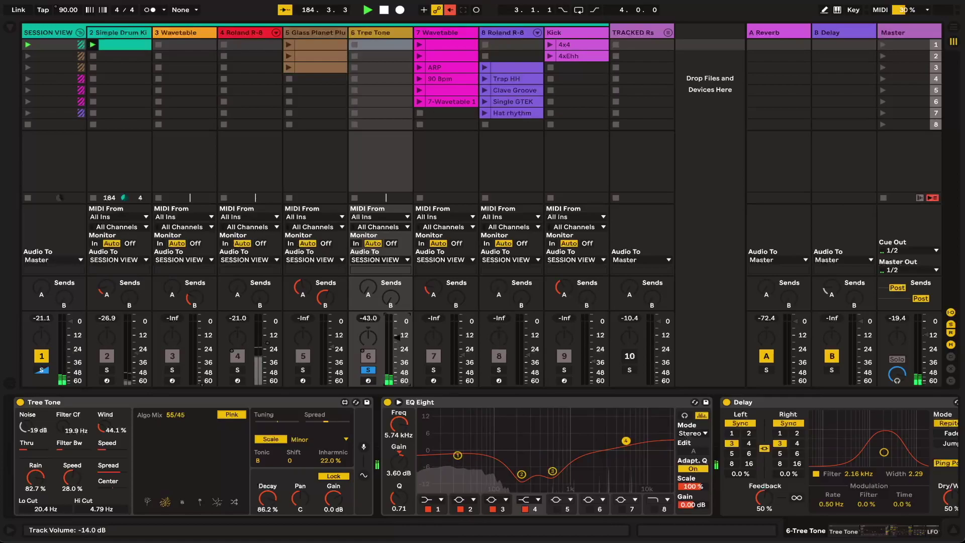
pyautogui.moveTo(395, 343); pyautogui.dragTo(395, 349)
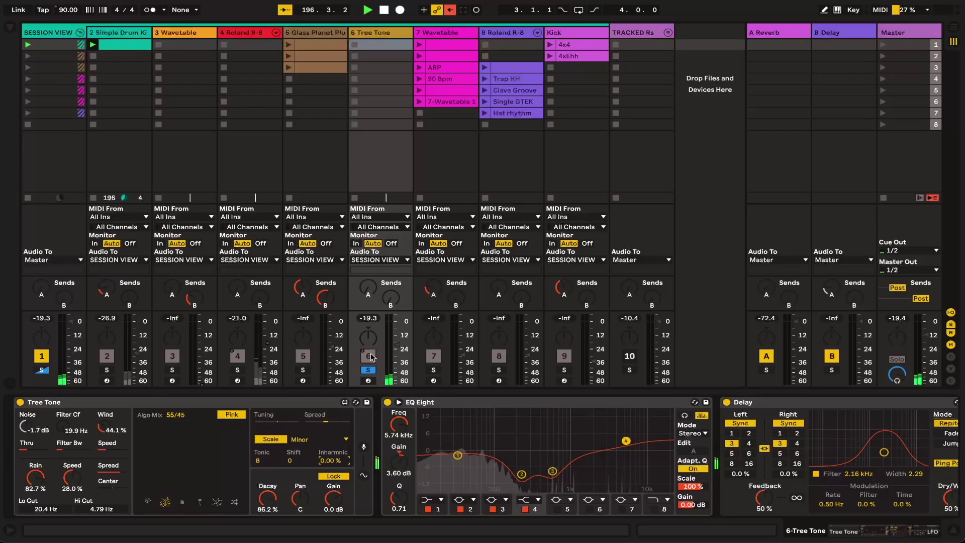
pyautogui.hscroll(5, 479, 500)
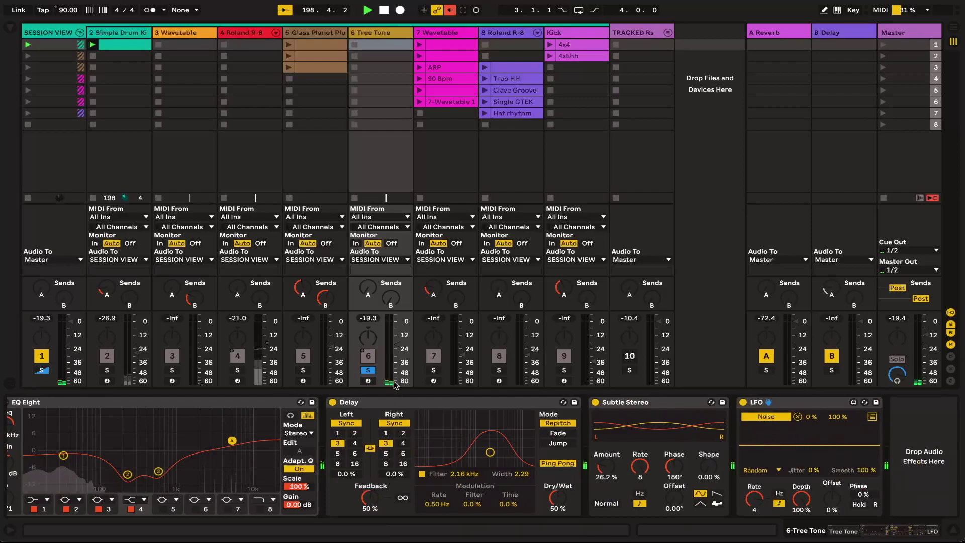
# Unsolo Tree Tone, then show and solo the Wavetable track
pyautogui.click(368, 370)
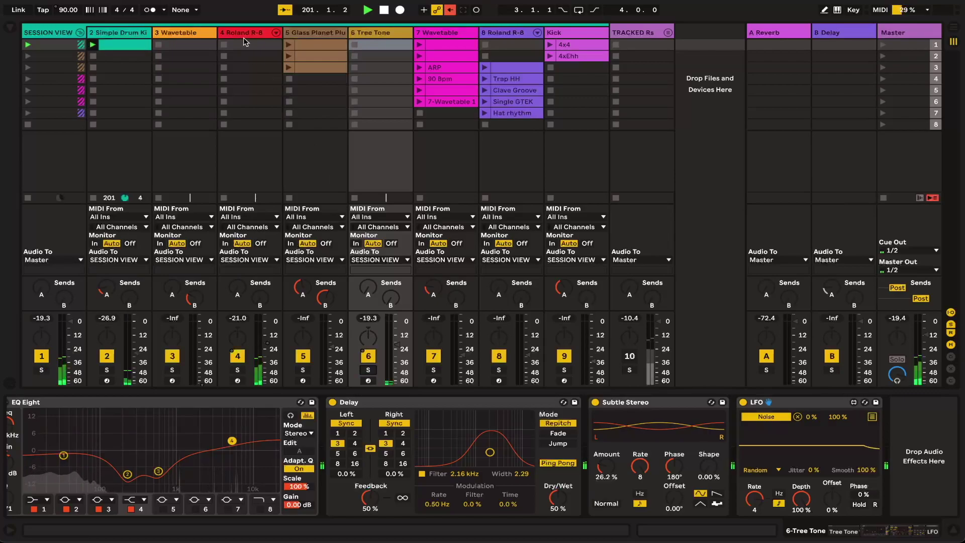
pyautogui.click(193, 33)
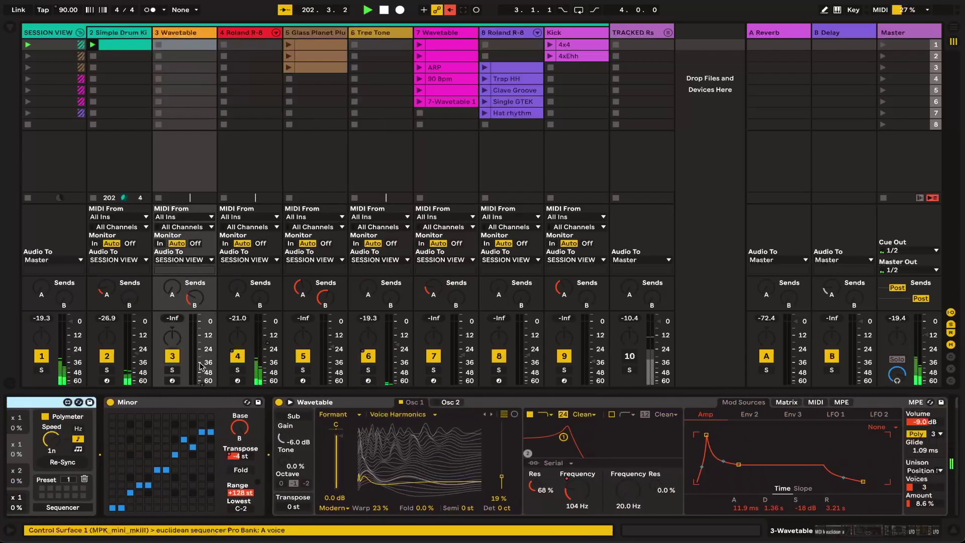
pyautogui.click(172, 370)
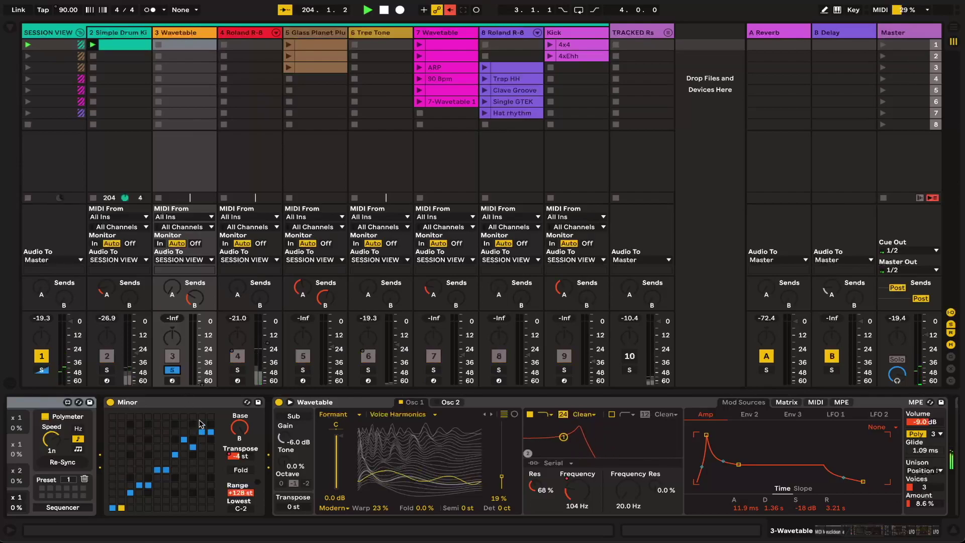
pyautogui.hscroll(-5, 211, 468)
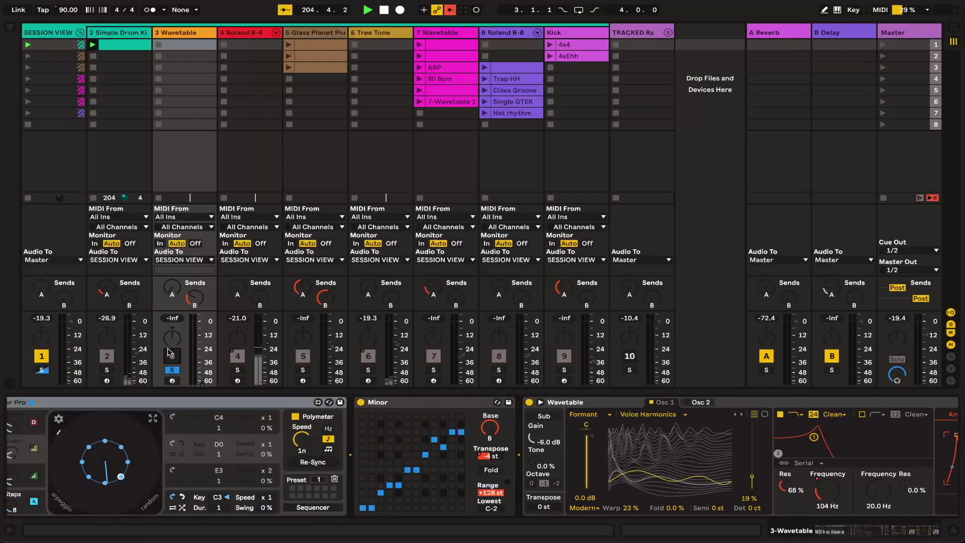
# Raise the Wavetable track from silence to about -31 dB and browse its device chain
pyautogui.click(198, 402)
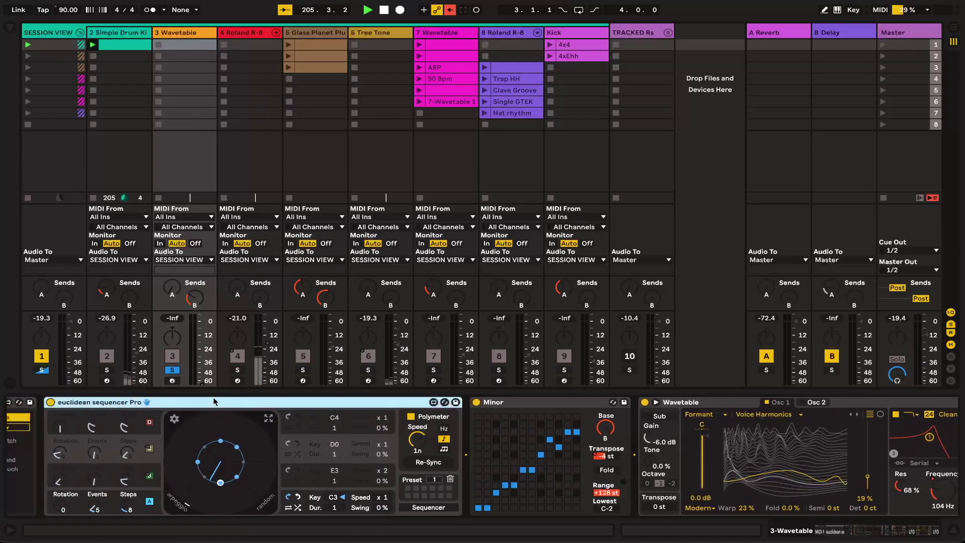
pyautogui.moveTo(205, 365); pyautogui.dragTo(205, 354)
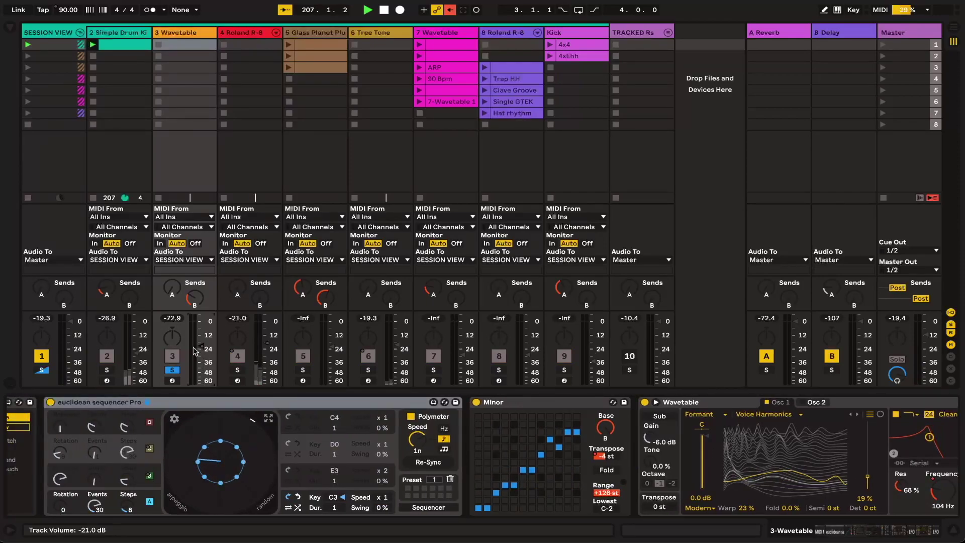
pyautogui.click(438, 432)
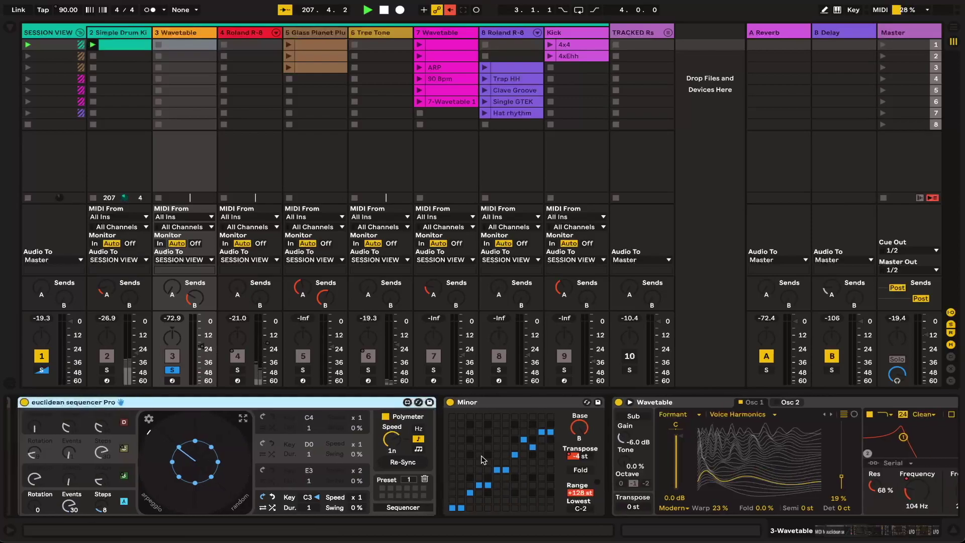
pyautogui.hscroll(5, 481, 460)
pyautogui.hscroll(8, 481, 460)
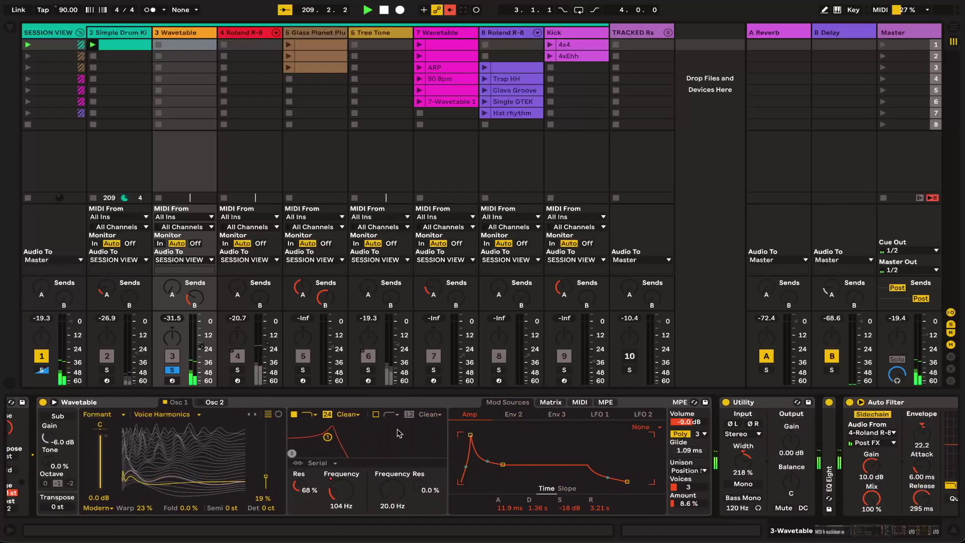
pyautogui.hscroll(1, 399, 434)
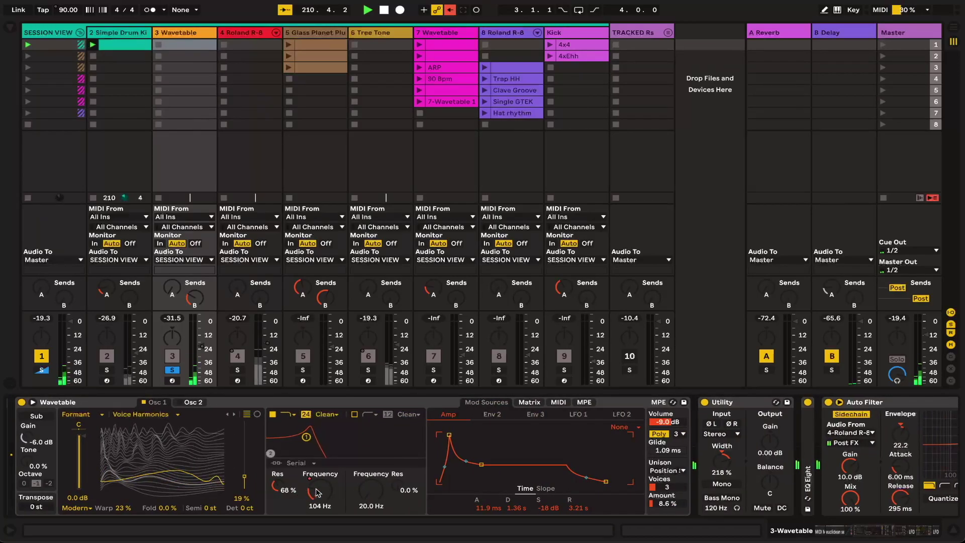
pyautogui.hscroll(12, 311, 452)
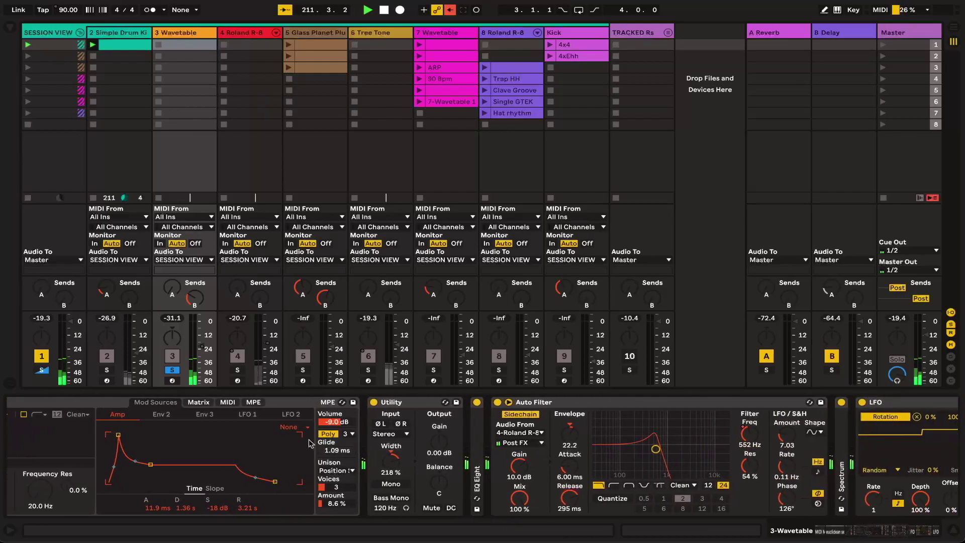
pyautogui.hscroll(-15, 302, 445)
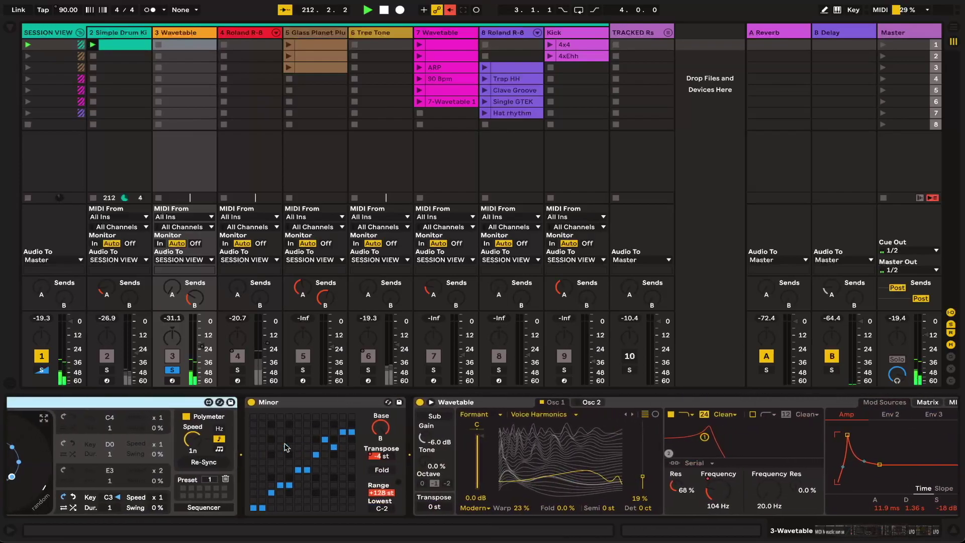
pyautogui.hscroll(-8, 285, 448)
pyautogui.hscroll(20, 600, 438)
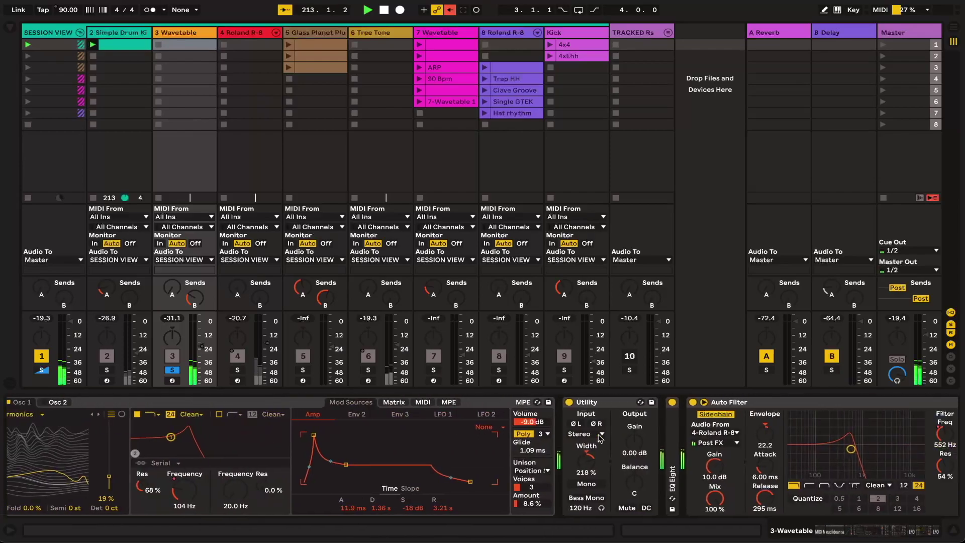
# Sync the Wavetable's LP Res LFO to tempo at a 1/2 rate
pyautogui.hscroll(2, 598, 439)
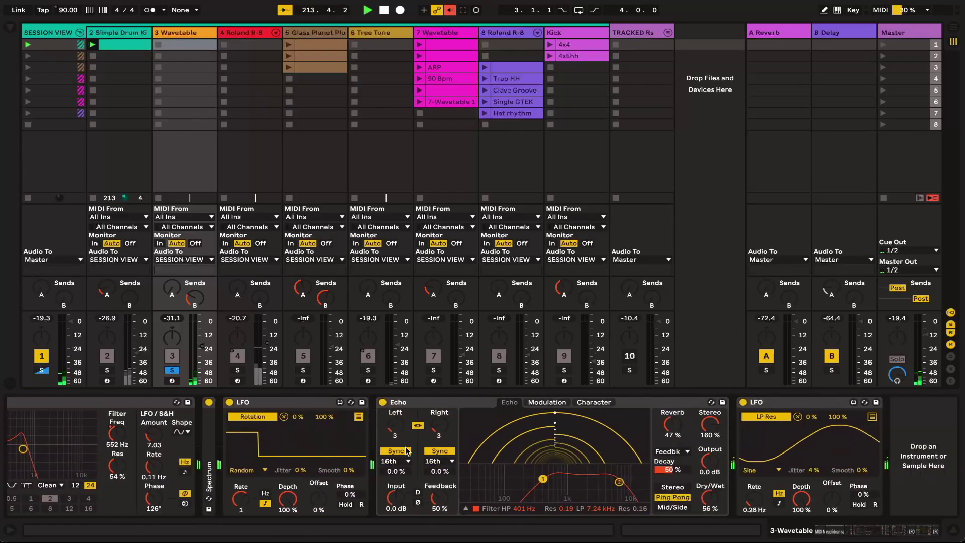
pyautogui.hscroll(-15, 258, 424)
pyautogui.hscroll(-10, 259, 424)
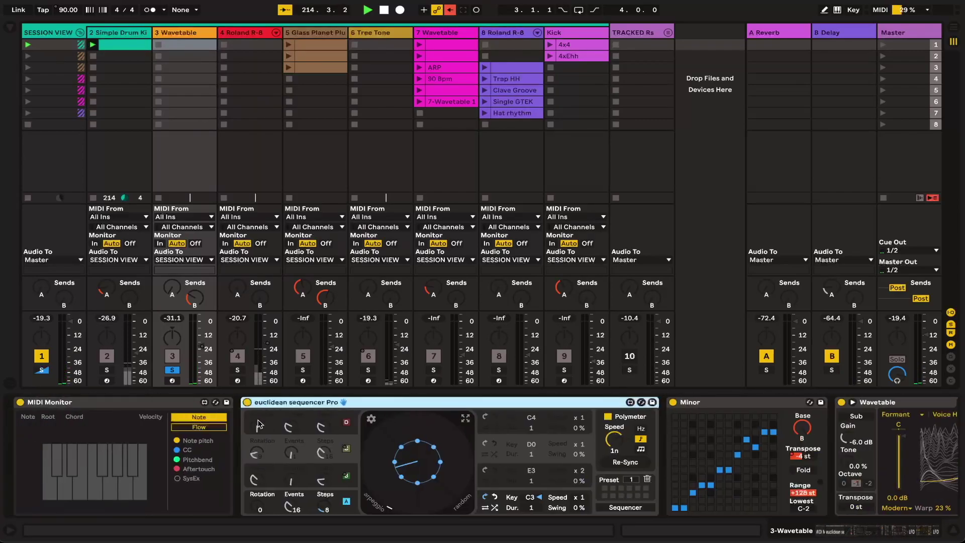
pyautogui.hscroll(12, 382, 457)
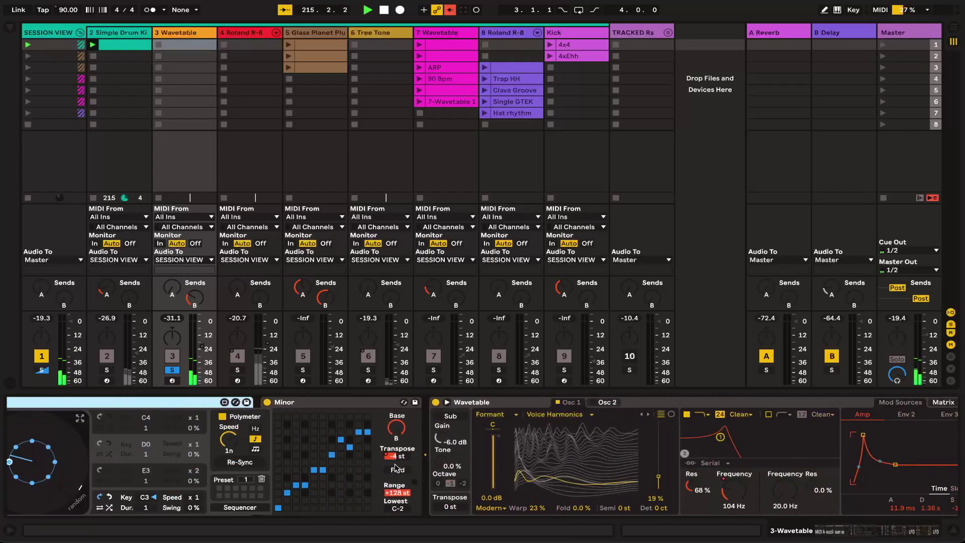
pyautogui.hscroll(10, 397, 468)
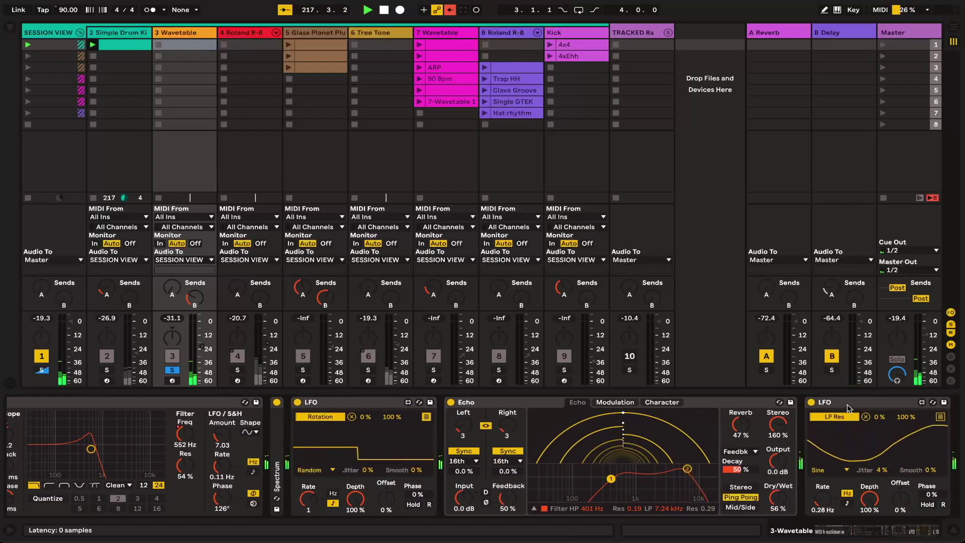
pyautogui.click(847, 503)
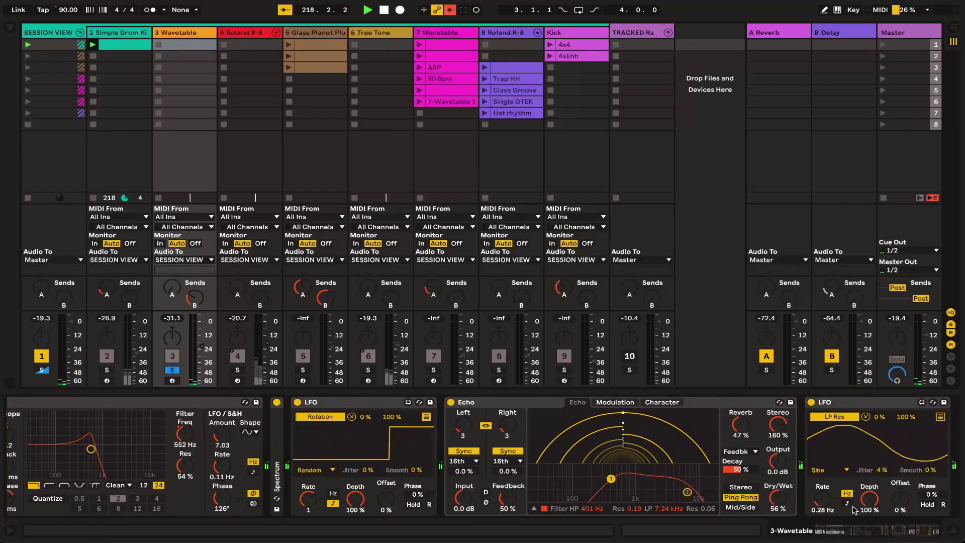
pyautogui.moveTo(823, 499); pyautogui.dragTo(822, 494)
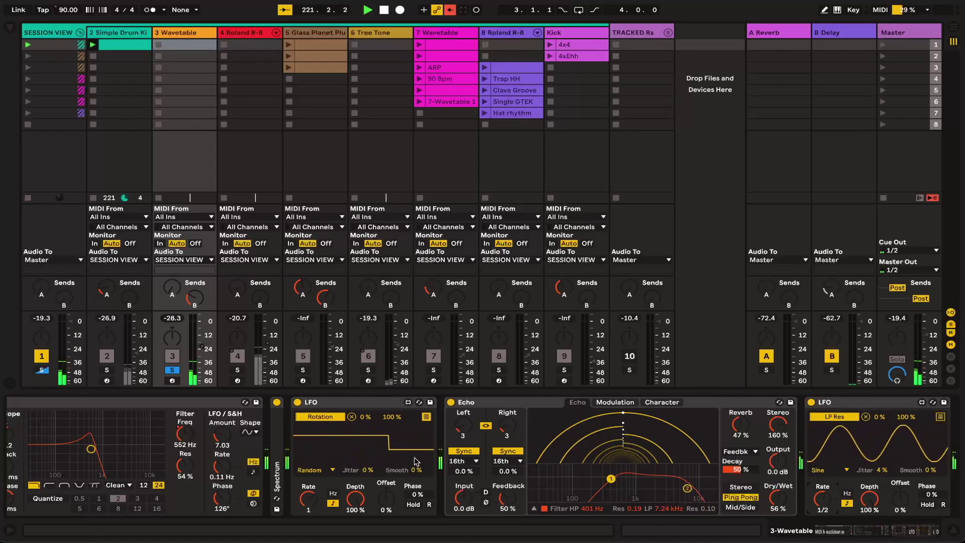
# Unsolo the Wavetable track at -28.3 so all tracks play together
pyautogui.hscroll(-5, 415, 458)
pyautogui.hscroll(10, 415, 459)
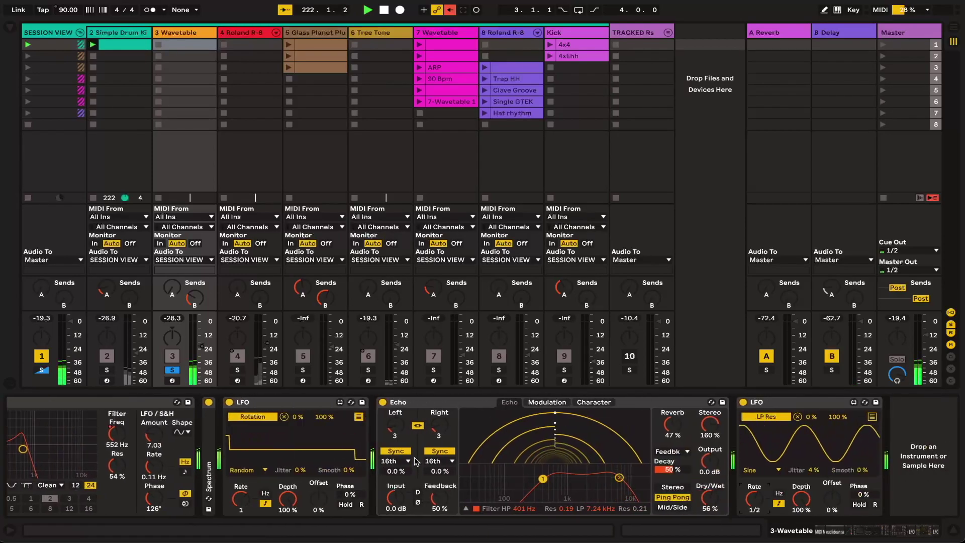
pyautogui.hscroll(-8, 414, 457)
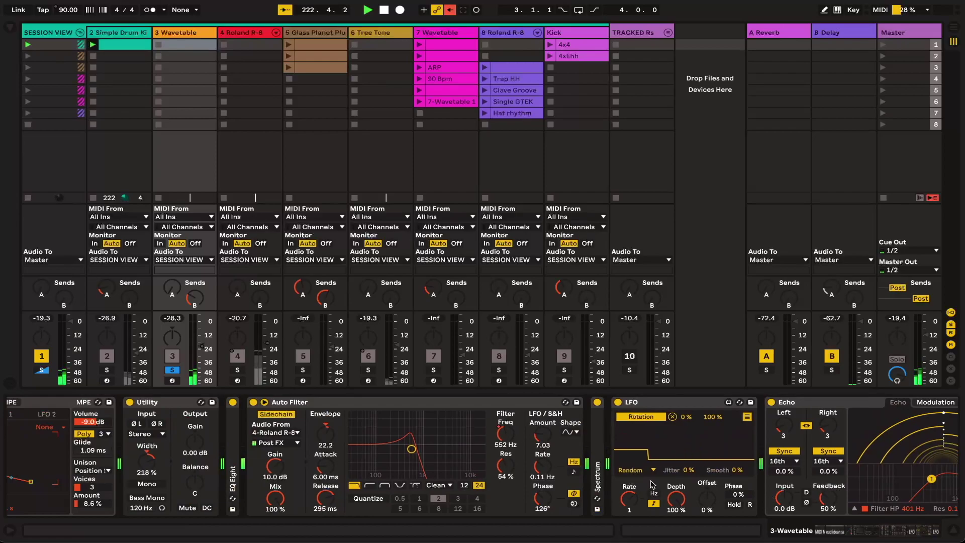
pyautogui.hscroll(-10, 416, 444)
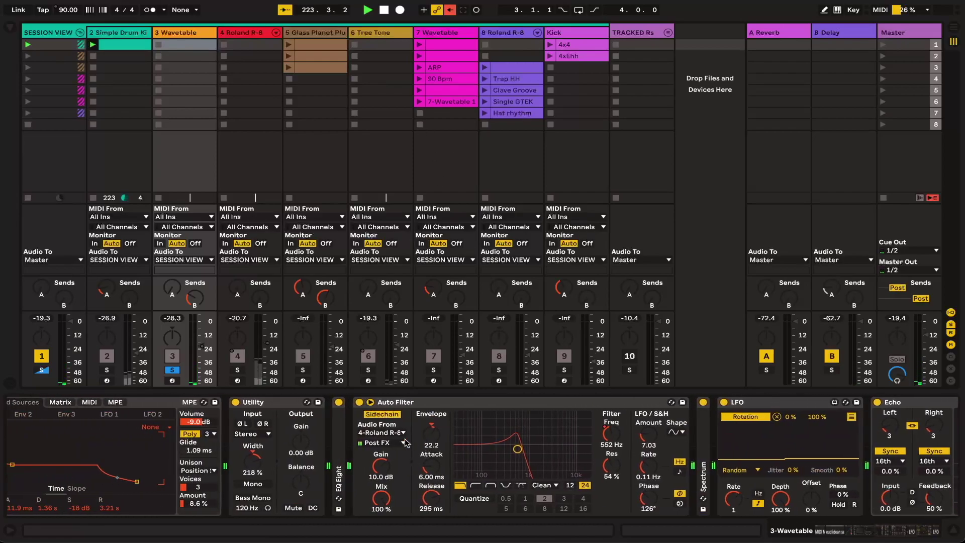
pyautogui.hscroll(10, 404, 439)
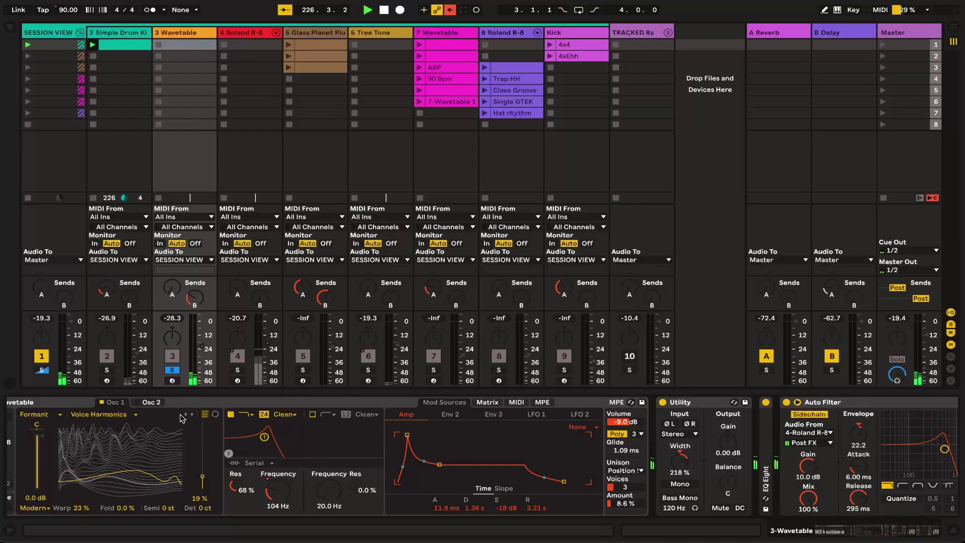
pyautogui.click(170, 371)
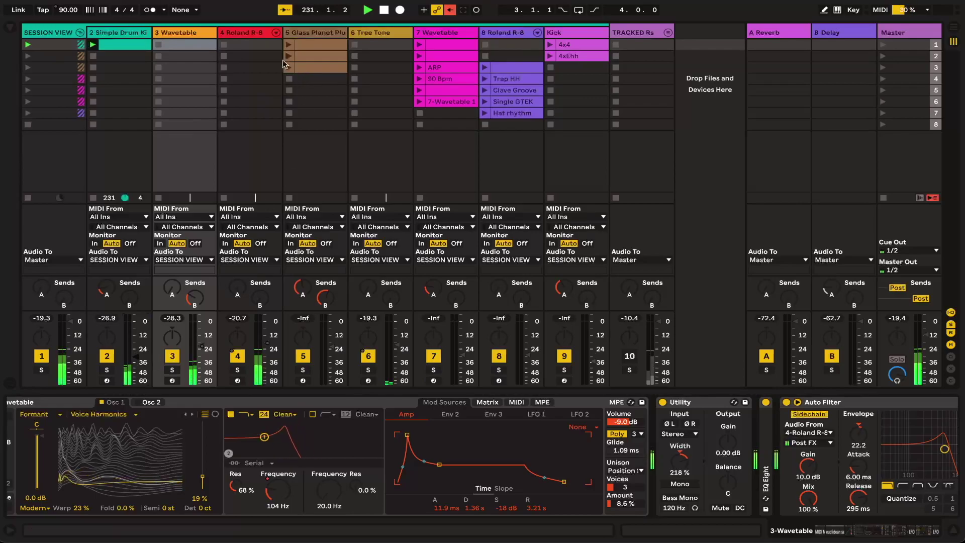
# Show the Roland R-8 track's devices, then the Glass Planet Pluck track's chain
pyautogui.click(246, 32)
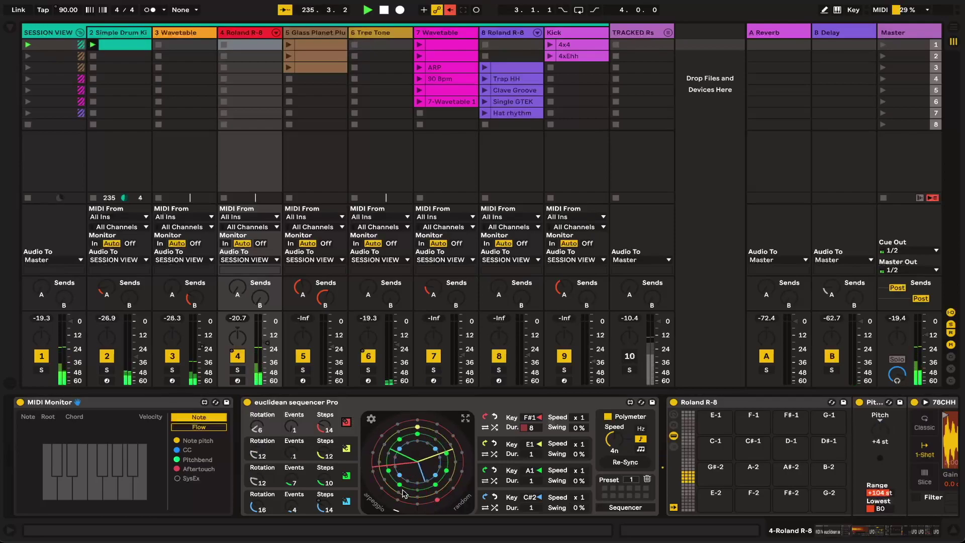
pyautogui.click(325, 46)
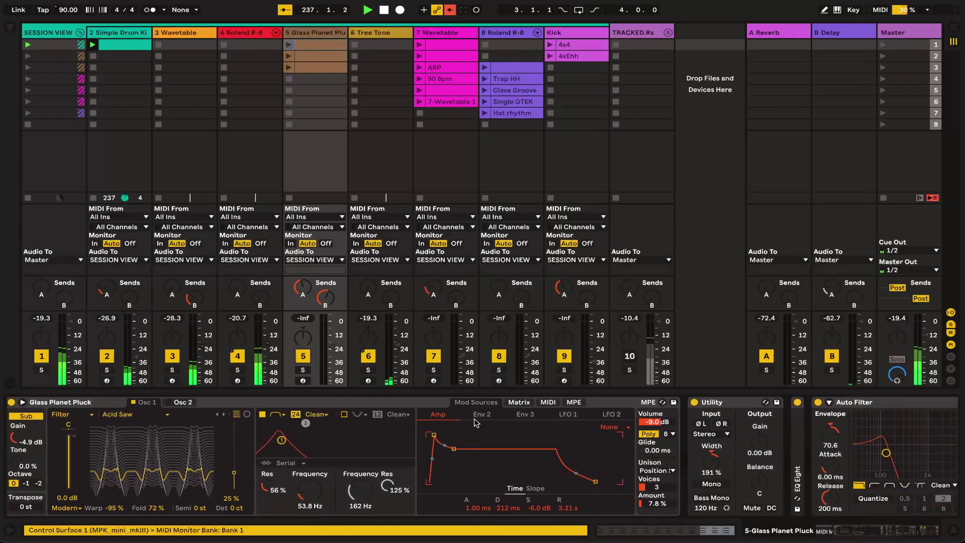
# Inspect the Glass Planet Pluck clips and launch the first one
pyautogui.doubleClick(316, 45)
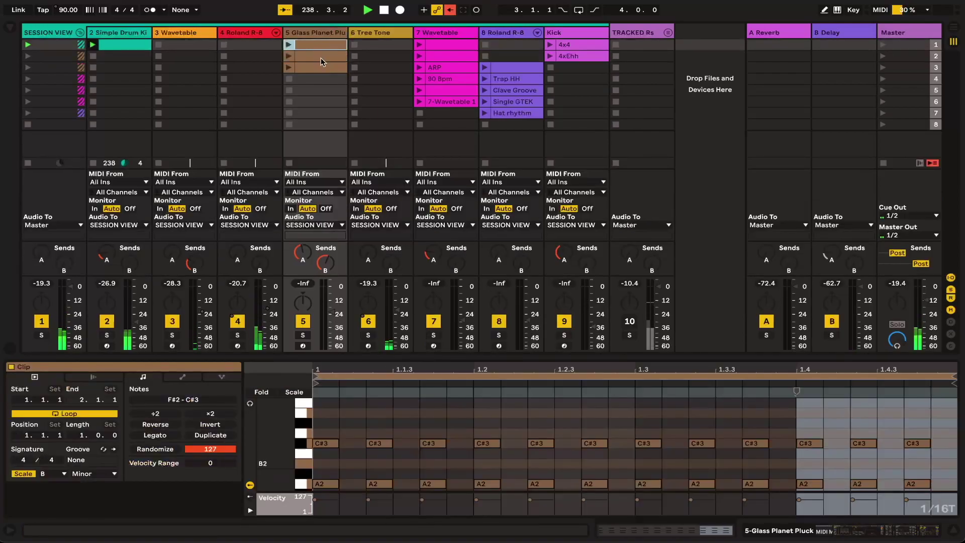
pyautogui.click(320, 57)
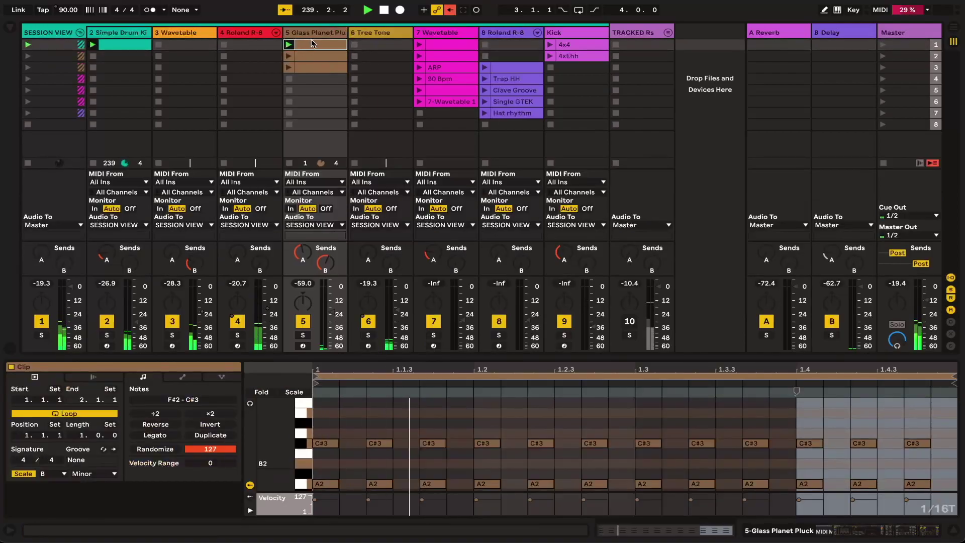
pyautogui.click(312, 33)
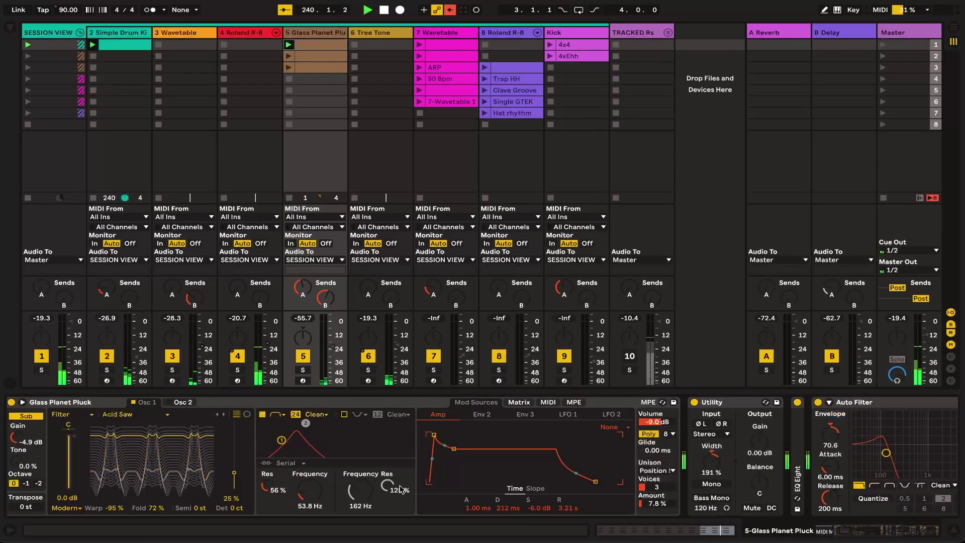
# Raise the Auto Filter cutoff from 293 Hz to 719 Hz and solo the track
pyautogui.hscroll(5, 401, 489)
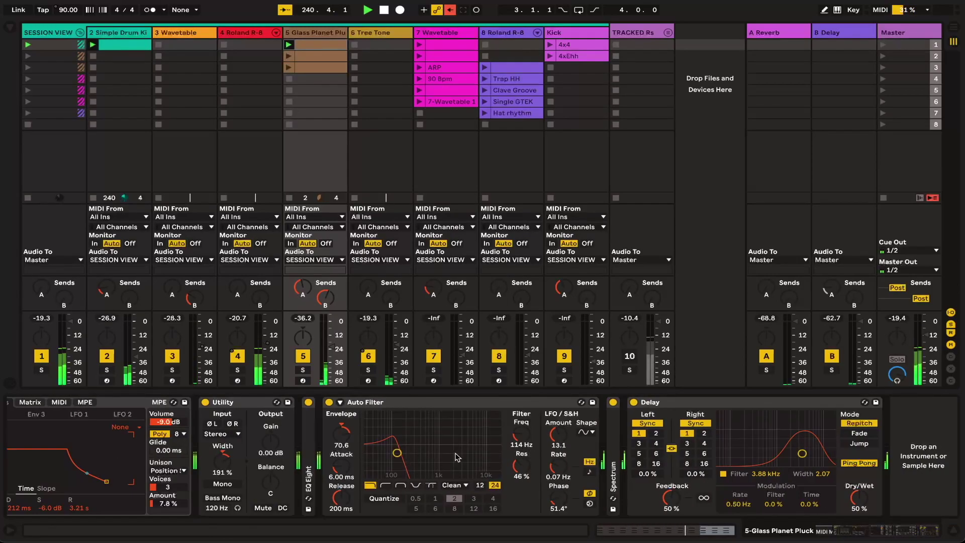
pyautogui.hscroll(-5, 457, 457)
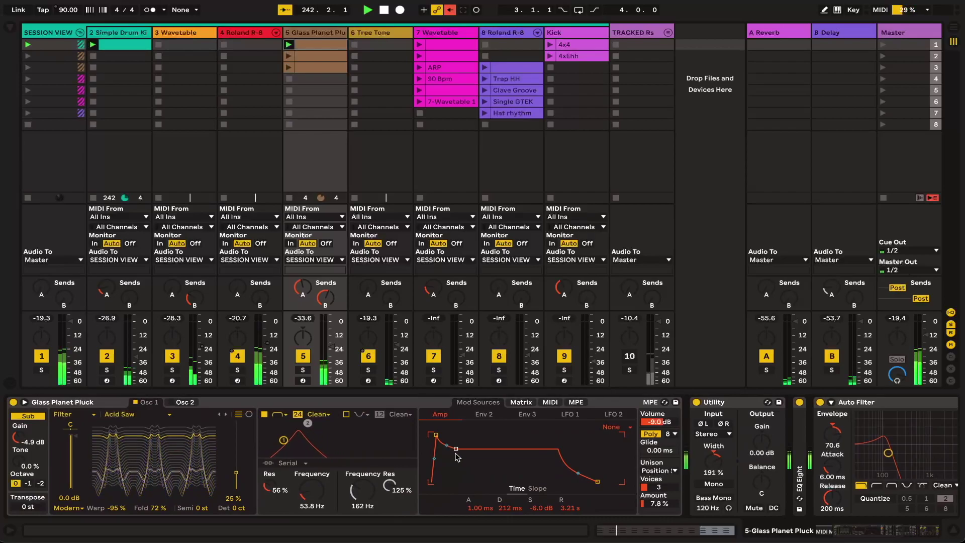
pyautogui.hscroll(5, 457, 457)
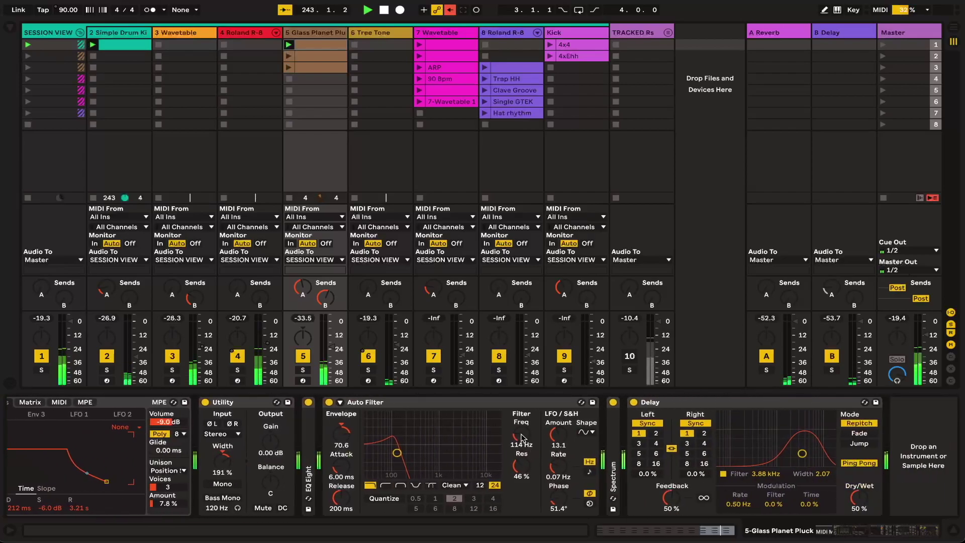
pyautogui.moveTo(397, 453); pyautogui.dragTo(413, 453)
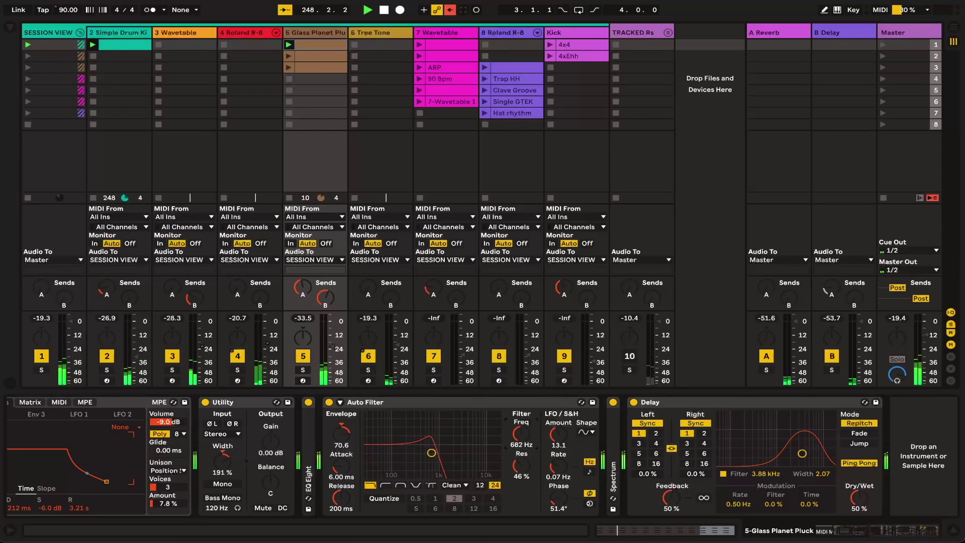
pyautogui.click(302, 371)
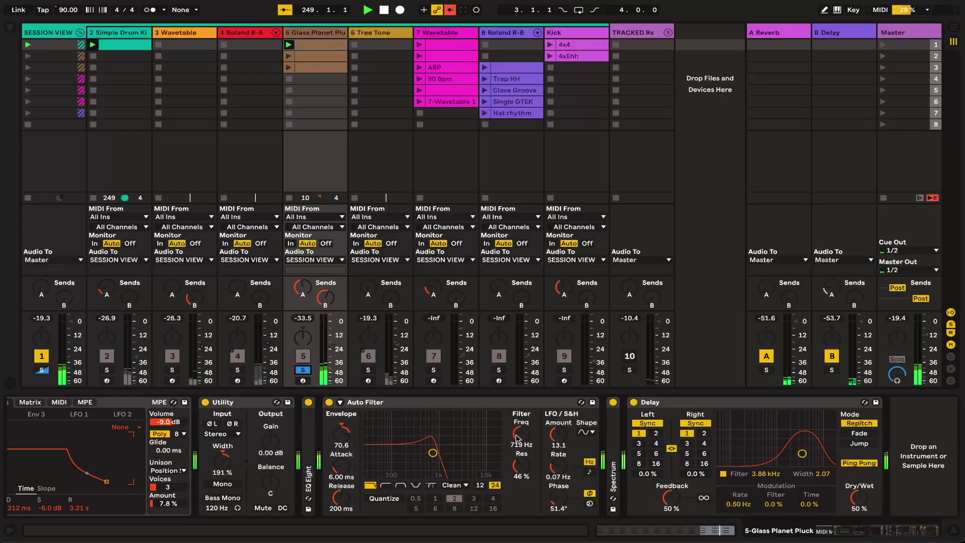
# Open the Glass Planet Pluck's Auto Filter cutoff to 1.59 kHz
pyautogui.moveTo(517, 437); pyautogui.dragTo(516, 418)
pyautogui.hscroll(-15, 346, 477)
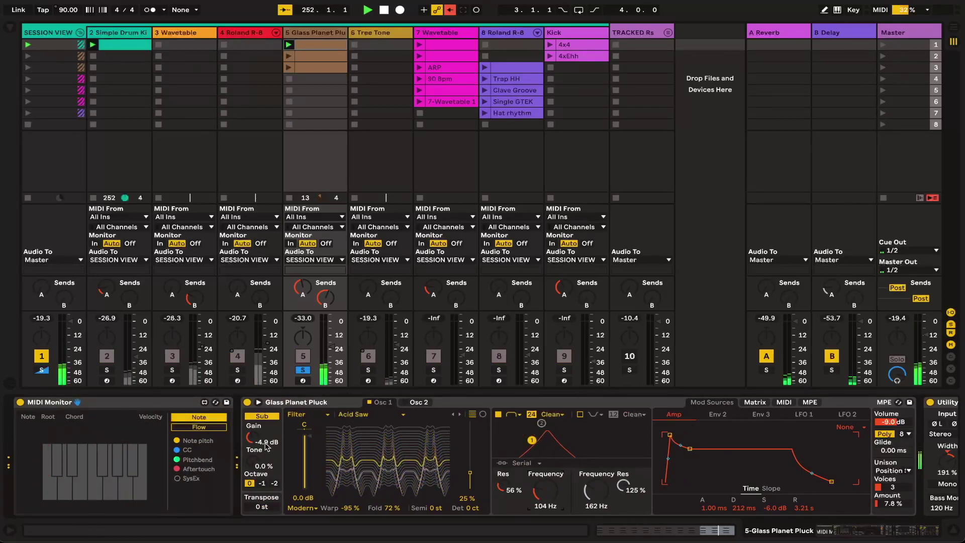
pyautogui.hscroll(2, 397, 411)
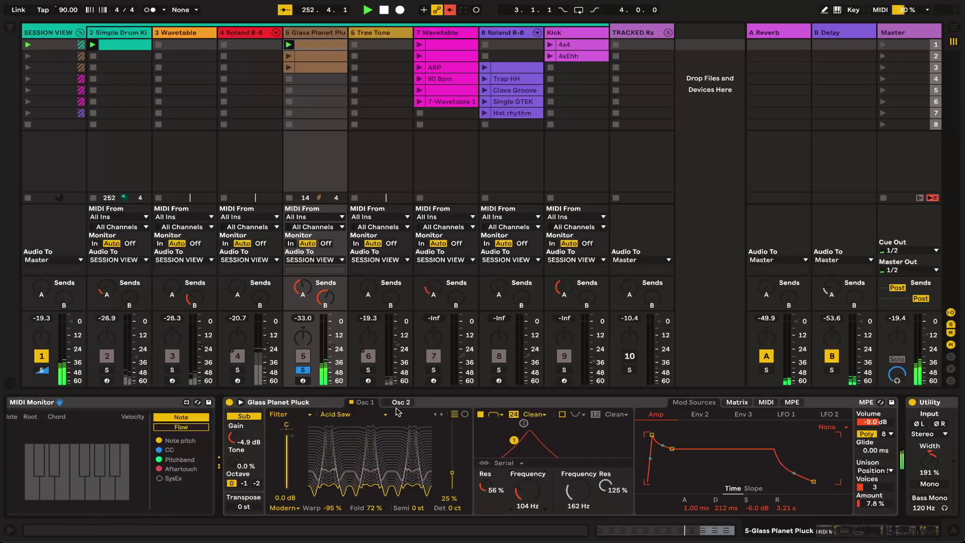
# Raise the Delay's filter to 3.23 kHz and unsolo the Glass Planet Pluck track
pyautogui.hscroll(10, 397, 411)
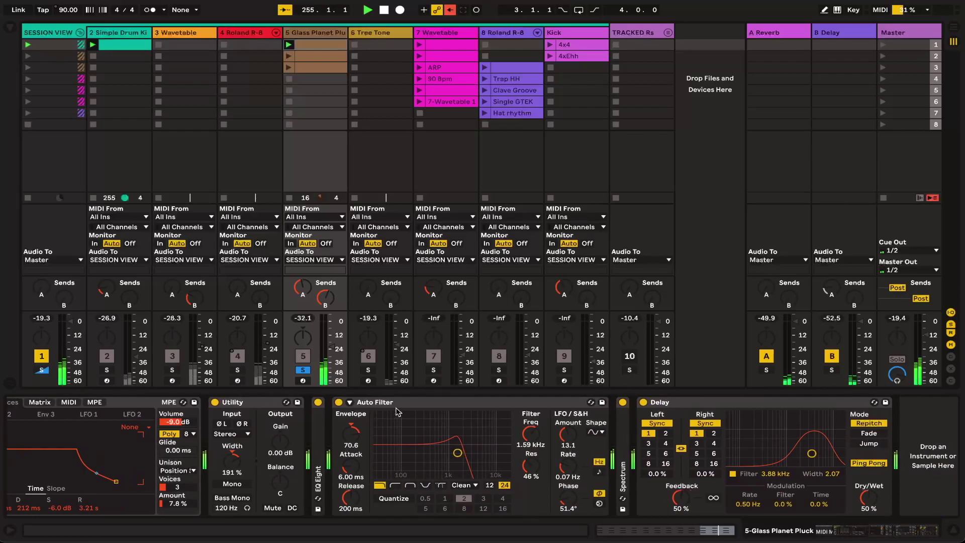
pyautogui.hscroll(-8, 397, 411)
pyautogui.hscroll(6, 397, 411)
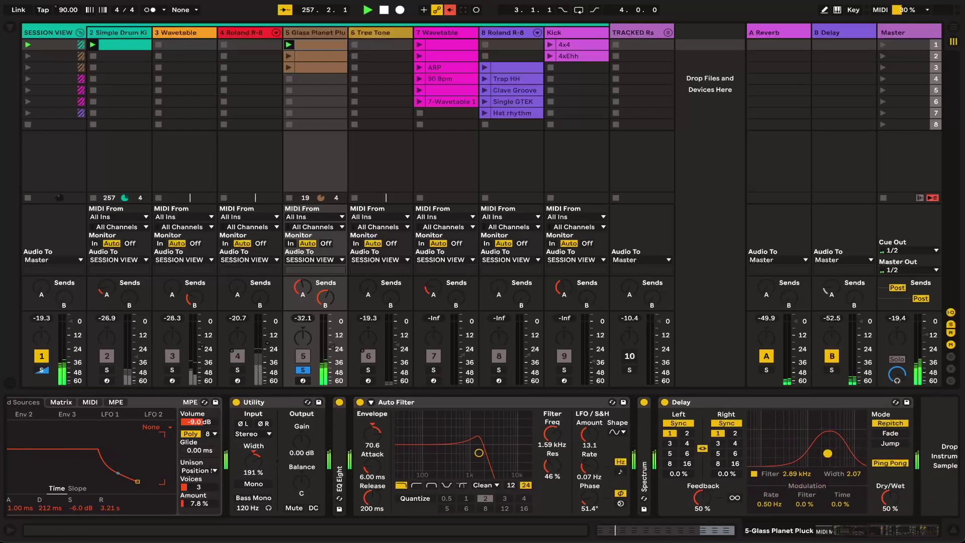
pyautogui.hscroll(-5, 230, 449)
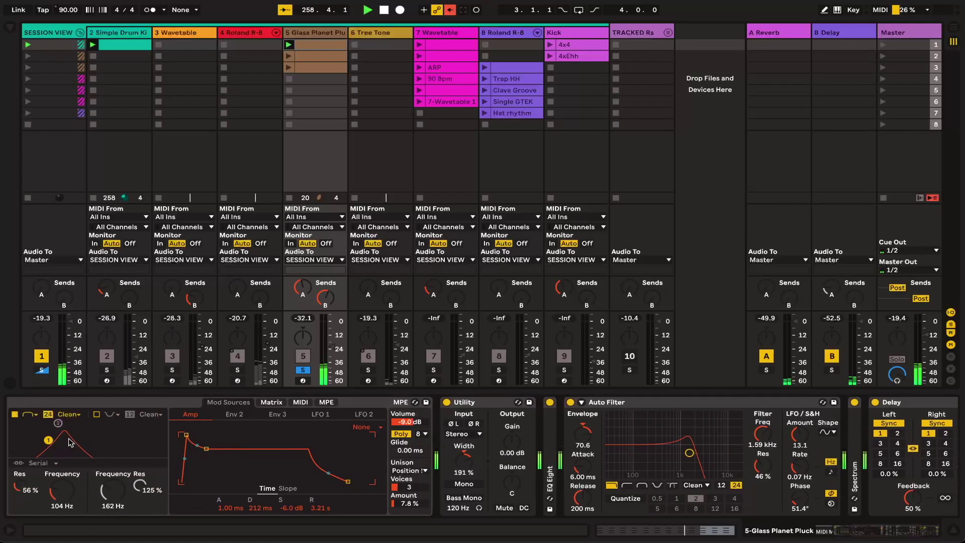
pyautogui.hscroll(-2, 96, 450)
pyautogui.hscroll(8, 352, 477)
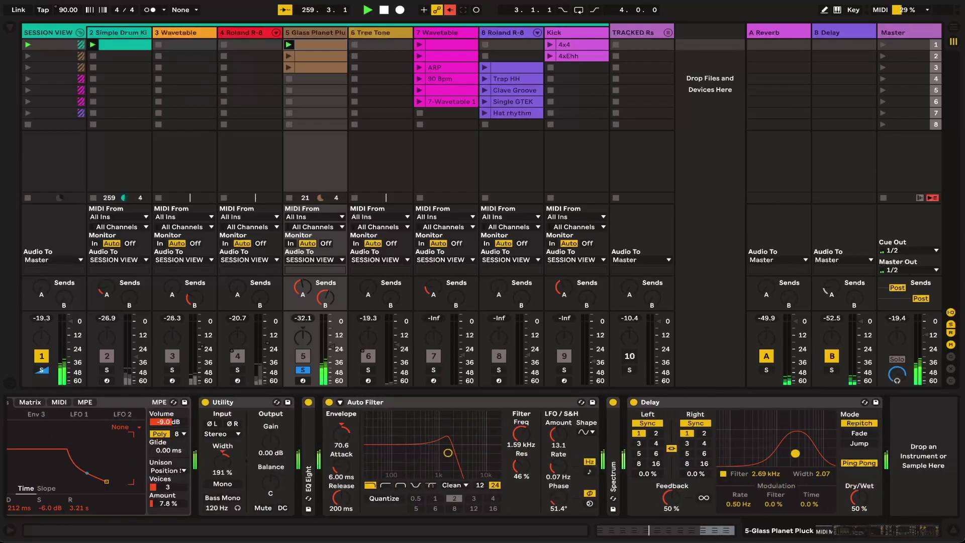
pyautogui.moveTo(797, 453); pyautogui.dragTo(799, 454)
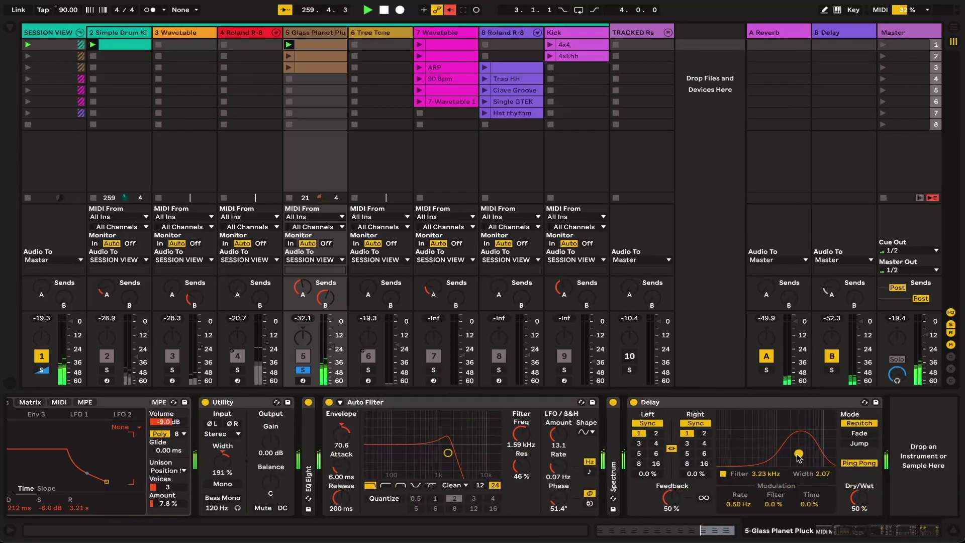
pyautogui.click(302, 371)
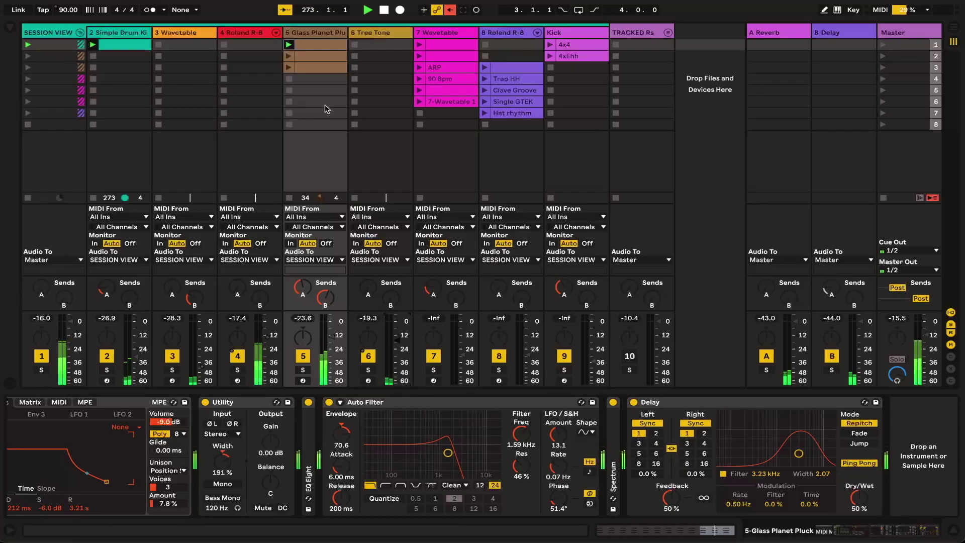
# Show the Roland R-8 track's devices and launch its Trap HH clip
pyautogui.click(253, 40)
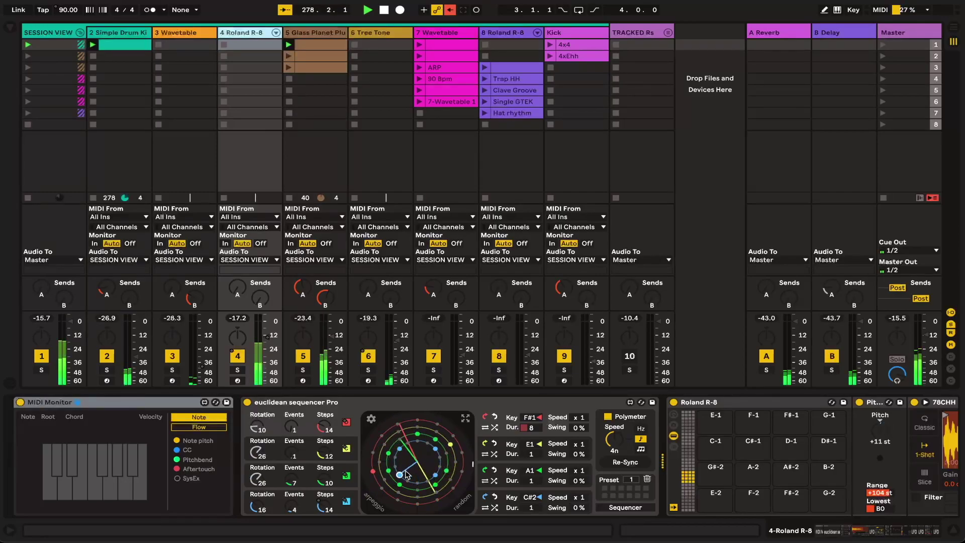
pyautogui.click(485, 79)
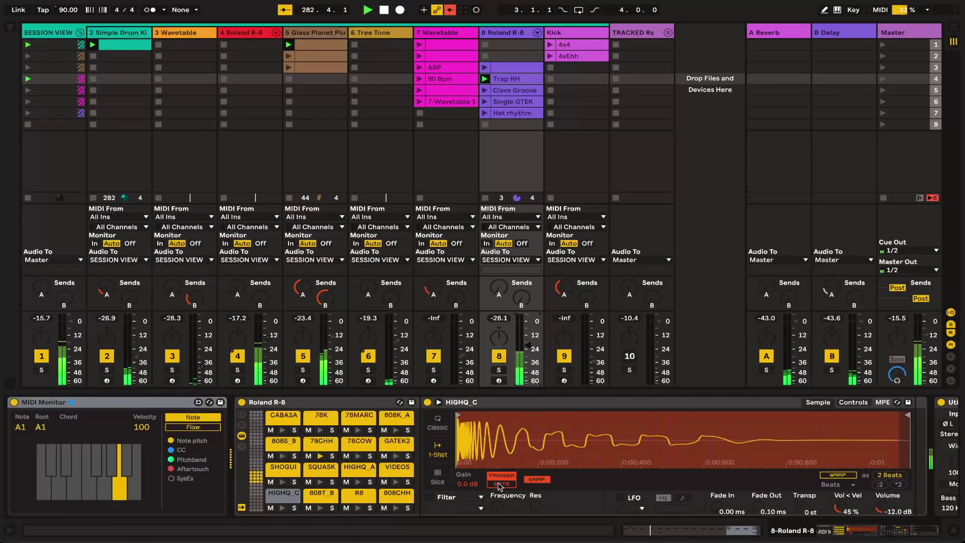
# Open the Trap HH clip's notes in Clip View
pyautogui.scroll(-5, 500, 455)
pyautogui.scroll(5, 501, 455)
pyautogui.hotkey('shift', 'Tab')
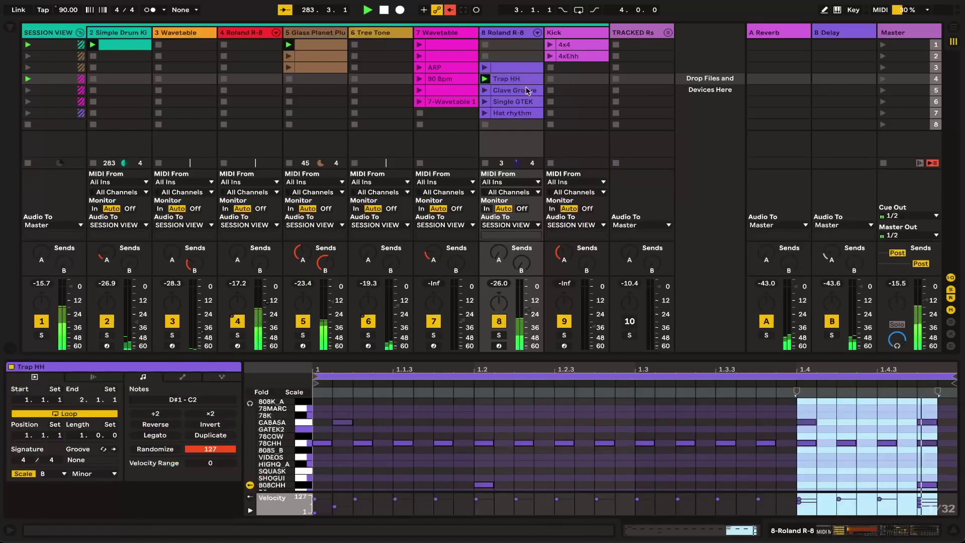
# Look through the Roland R-8 track's effect chain, then show track 4's euclidean sequencer devices
pyautogui.click(506, 33)
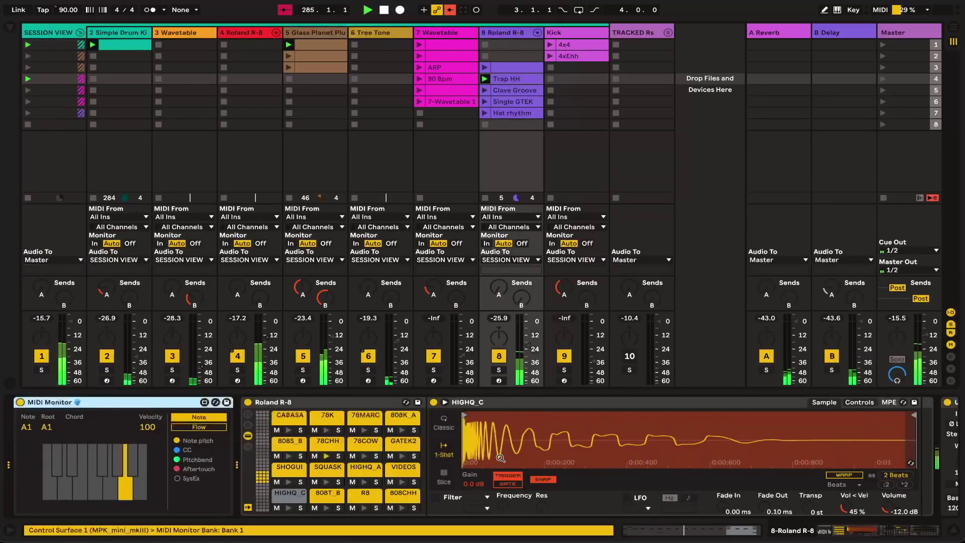
pyautogui.scroll(-5, 501, 471)
pyautogui.scroll(-5, 501, 471)
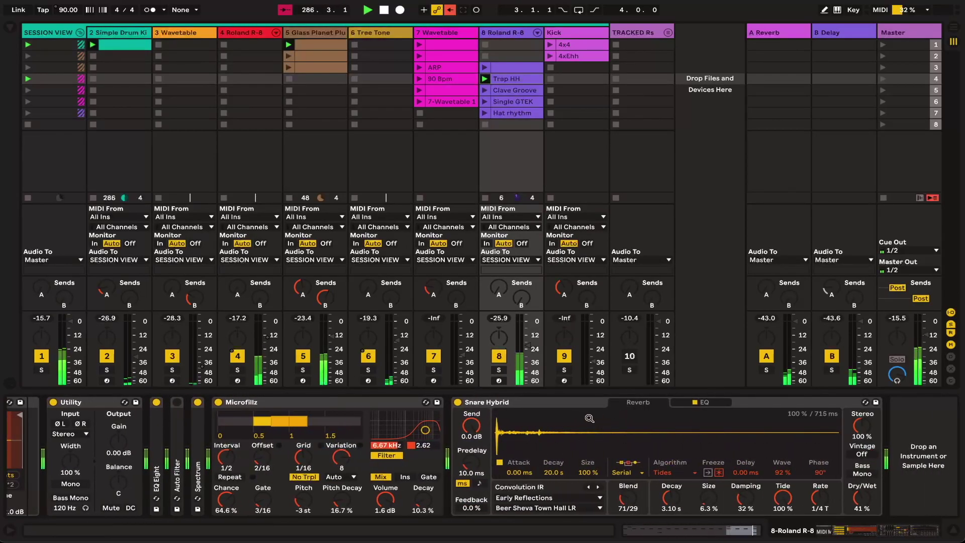
pyautogui.scroll(4, 589, 418)
pyautogui.scroll(-4, 588, 453)
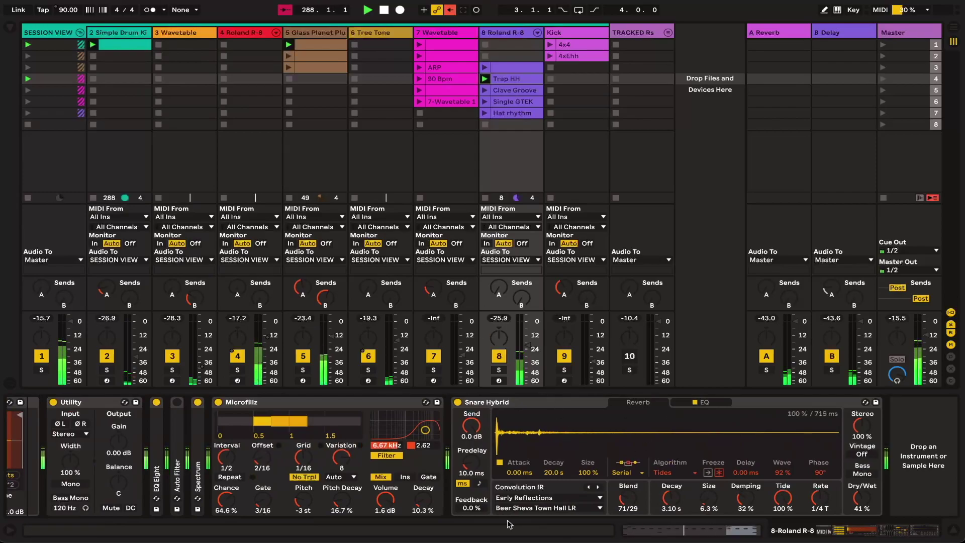
pyautogui.scroll(6, 537, 486)
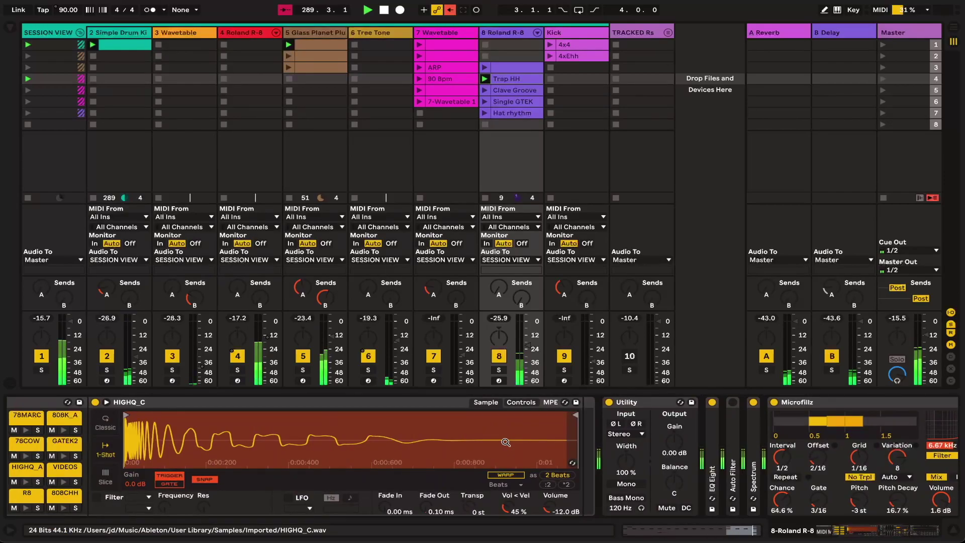
pyautogui.click(240, 36)
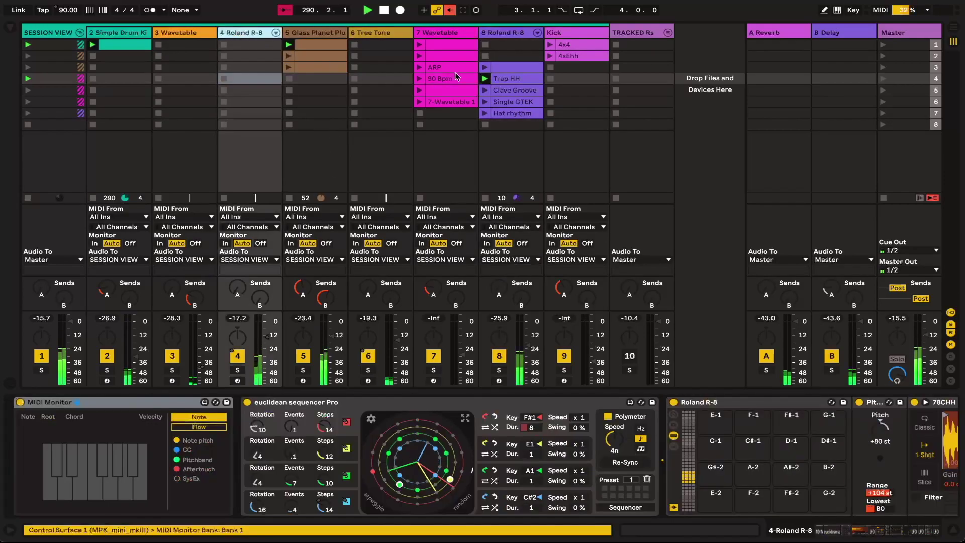
# Launch the Roland R-8 track's Clave Groove clip and open its notes in the MIDI editor
pyautogui.click(504, 34)
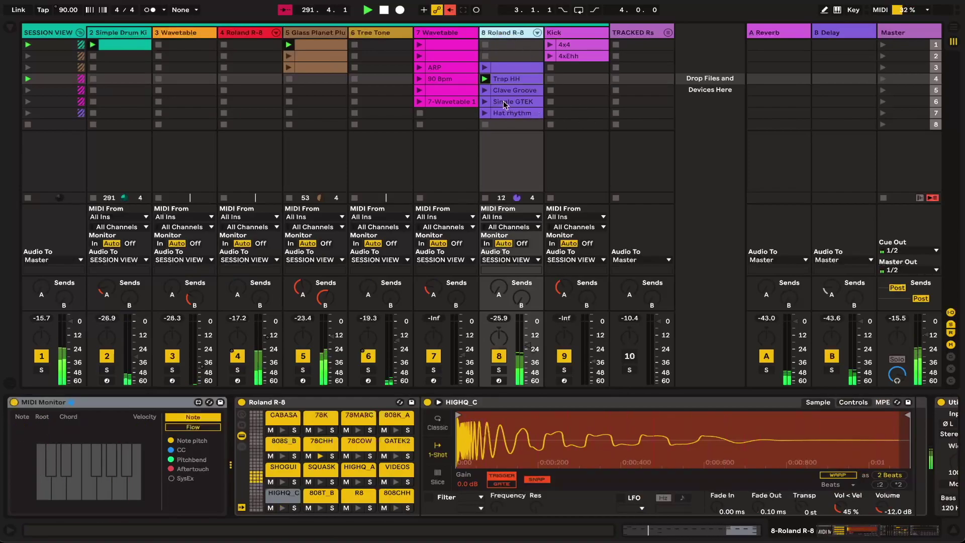
pyautogui.click(485, 91)
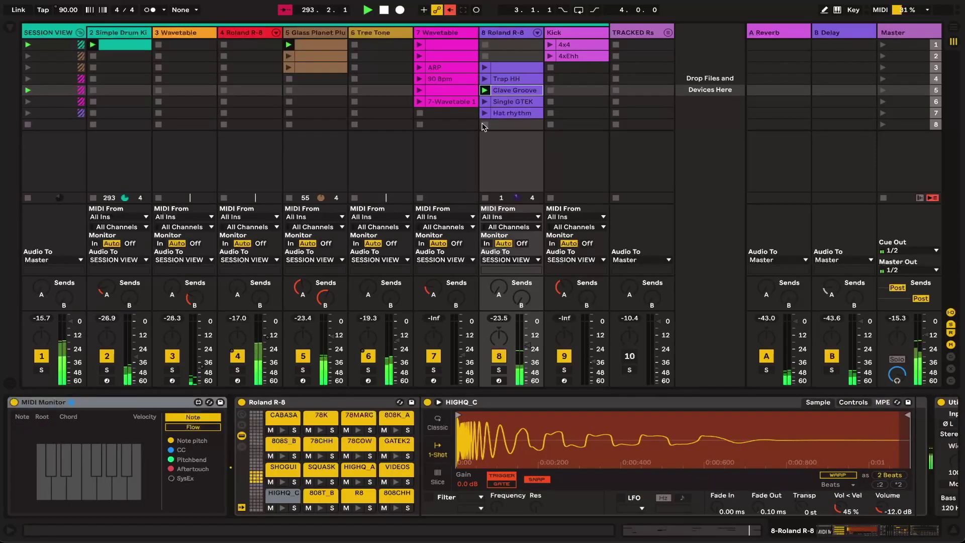
pyautogui.doubleClick(491, 87)
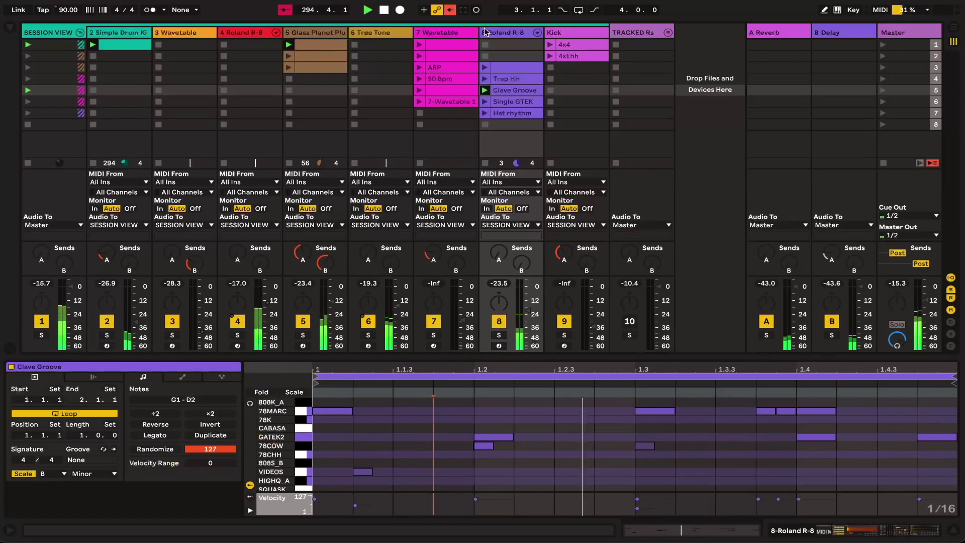
# Select the Kick track, adjust its volume and show its devices
pyautogui.click(550, 46)
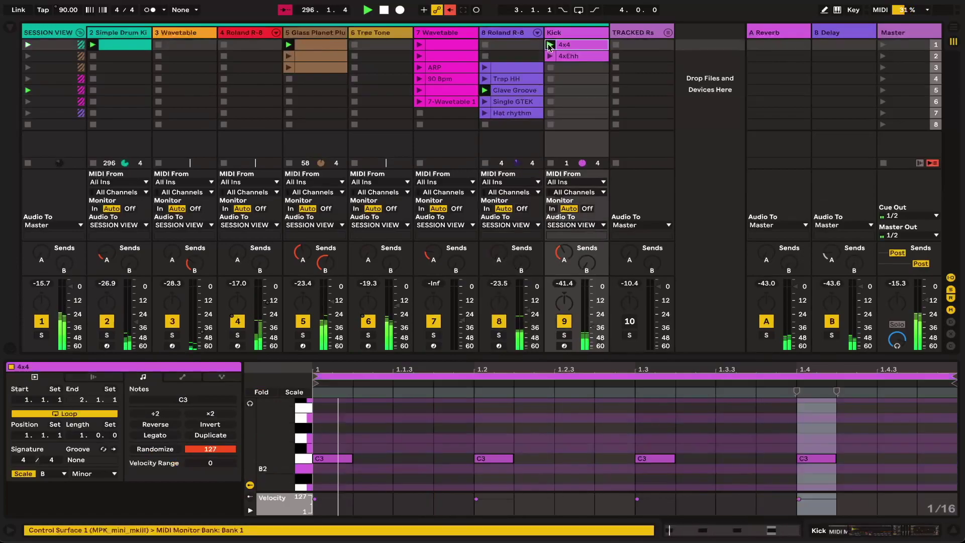
pyautogui.click(575, 33)
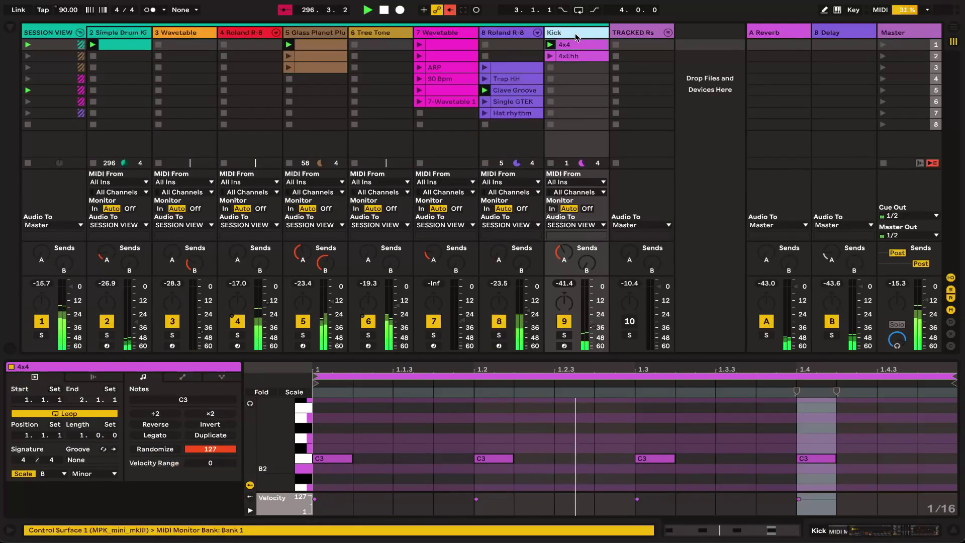
pyautogui.click(585, 316)
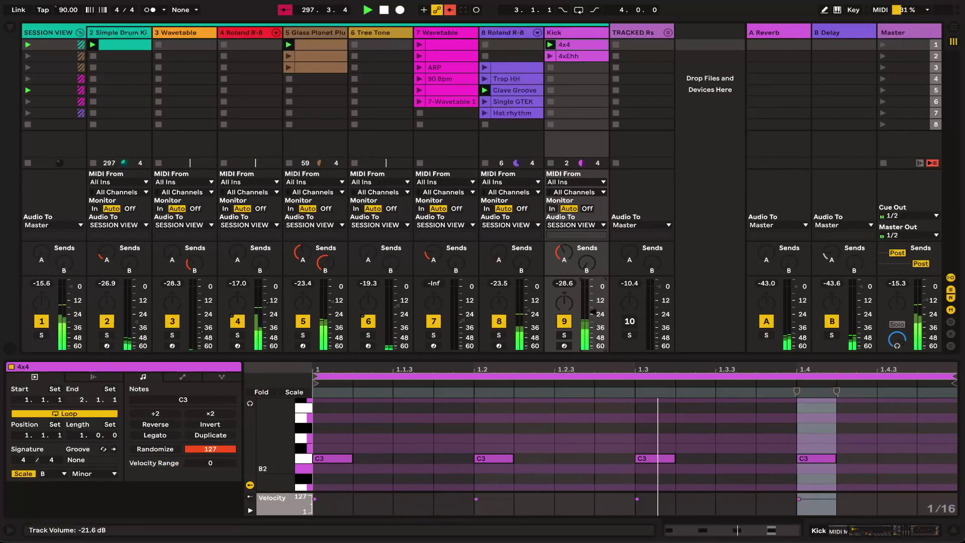
pyautogui.doubleClick(572, 31)
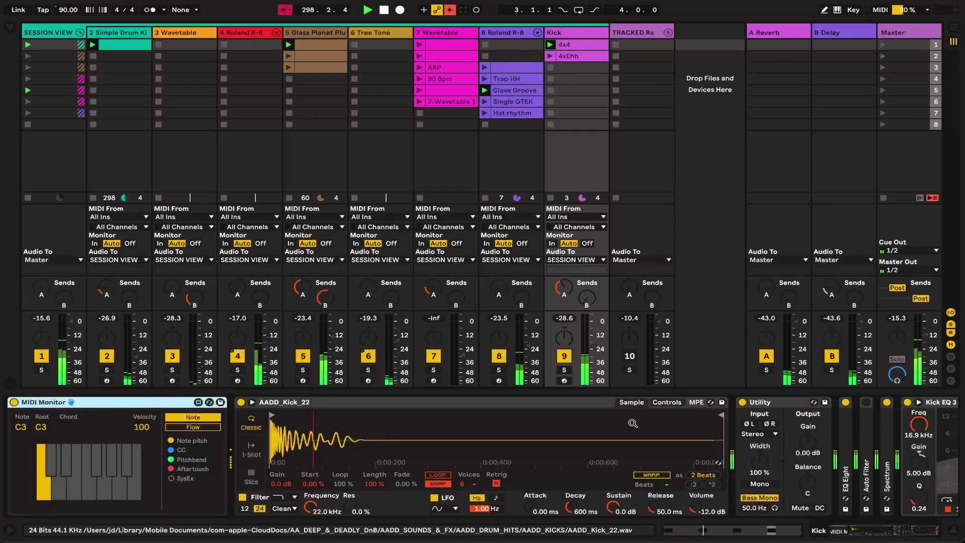
# Move the R-8 drums from Trap HH to Hat rhythm, then launch and open the Kick's 4xEhh clip
pyautogui.click(484, 78)
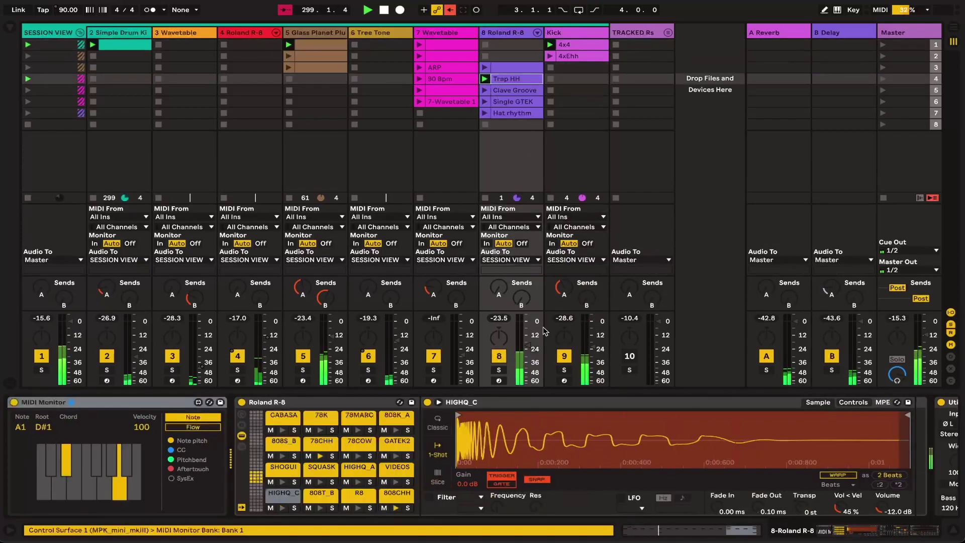
pyautogui.click(485, 113)
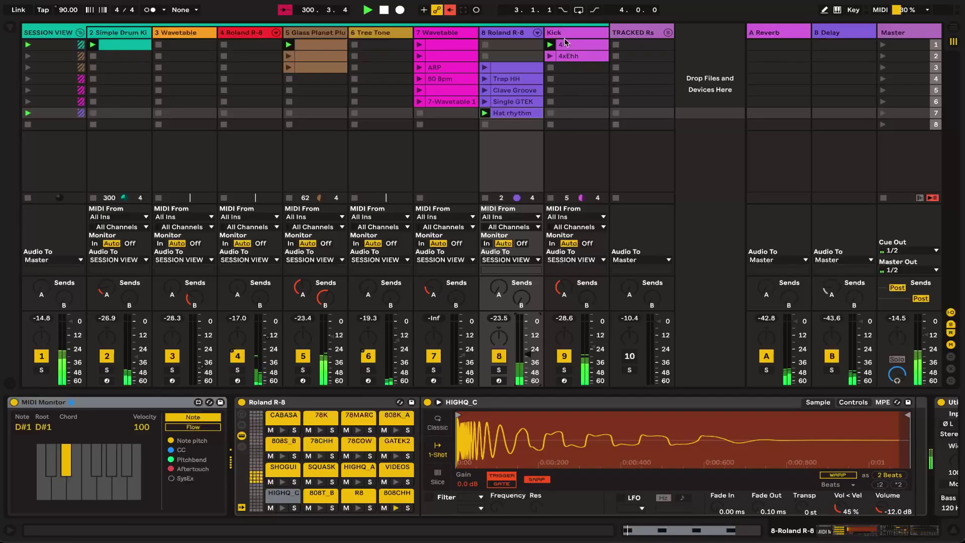
pyautogui.press('Right')
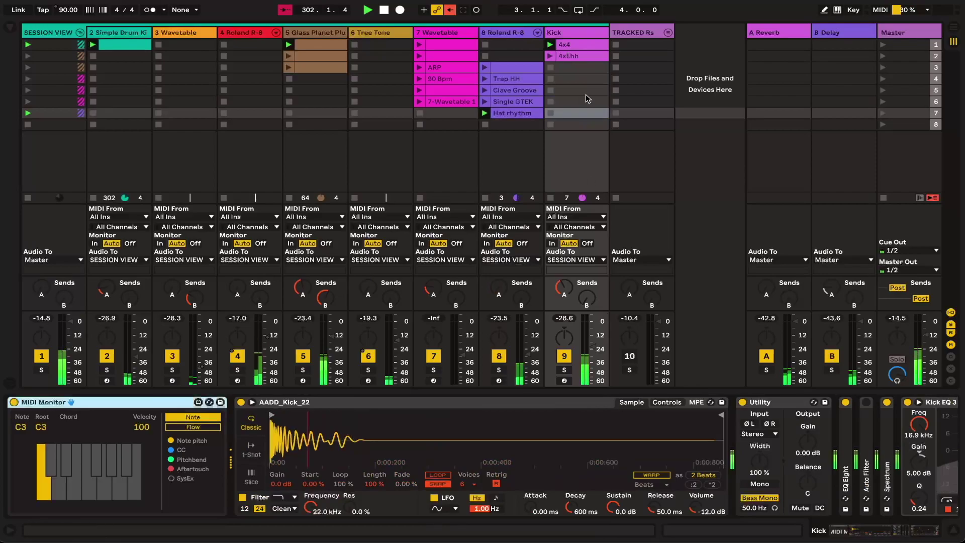
pyautogui.click(551, 56)
pyautogui.doubleClick(572, 57)
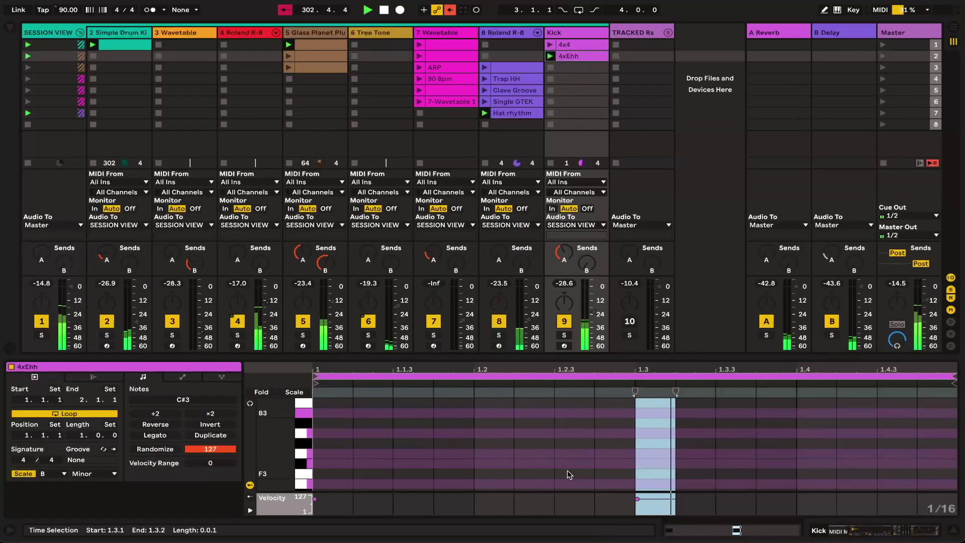
# Launch the second Glass Planet Pluck clip and show the pluck's synth devices
pyautogui.scroll(-5, 568, 473)
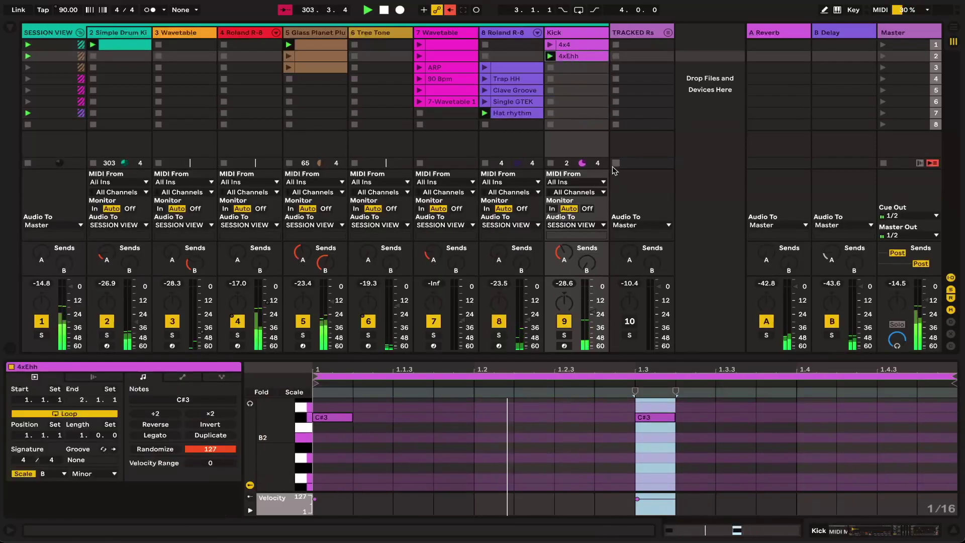
pyautogui.click(579, 32)
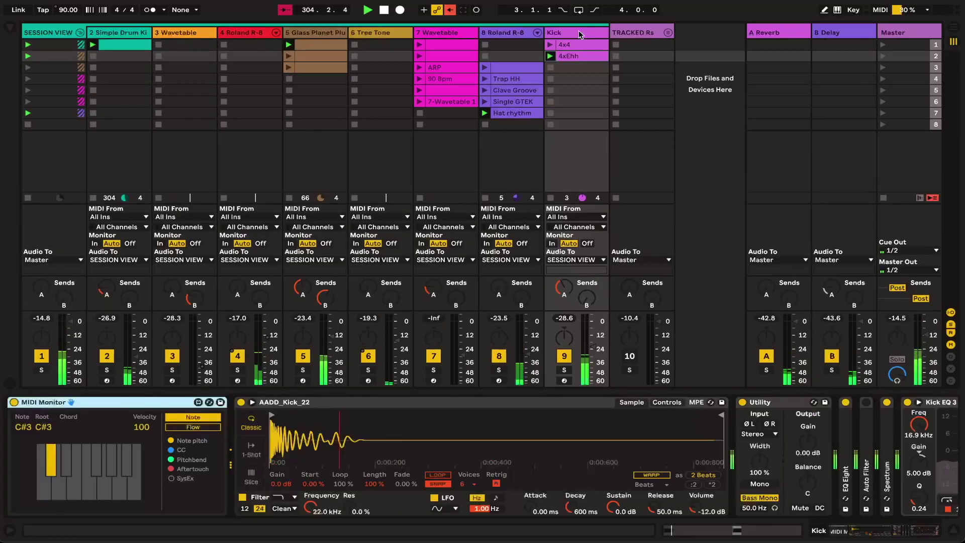
pyautogui.click(289, 55)
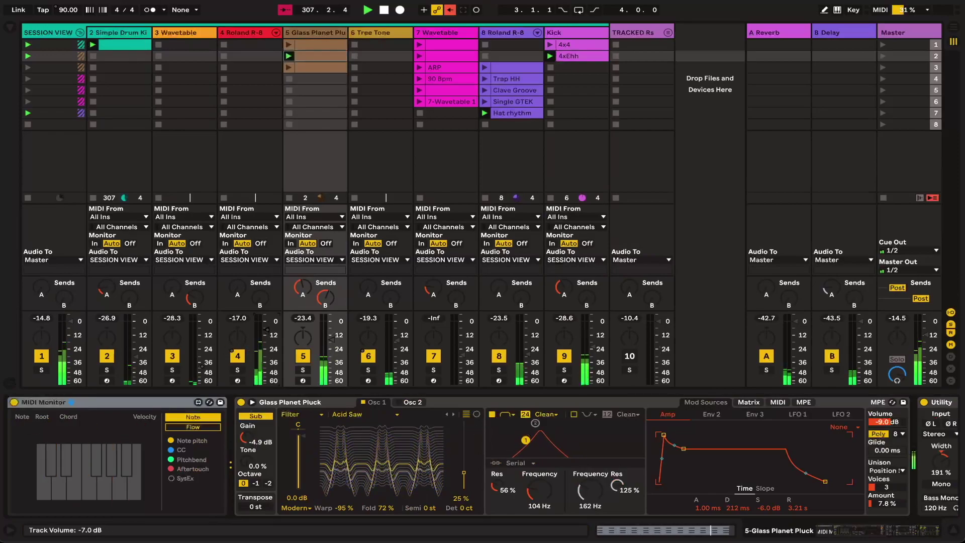
# Lower the track volume to about -25.9 dB and show track 4's euclidean sequencer and R-8 chain
pyautogui.moveTo(231, 336); pyautogui.dragTo(231, 367)
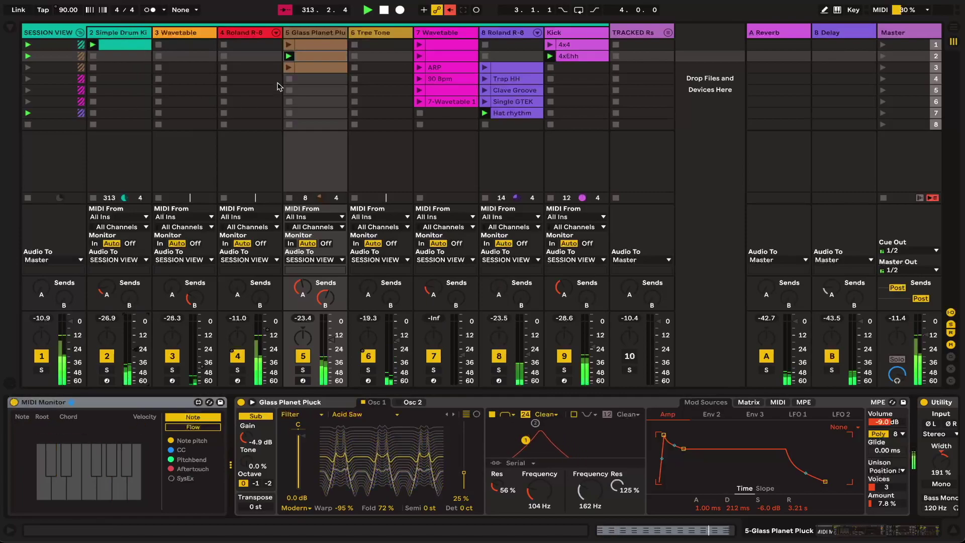
pyautogui.click(250, 34)
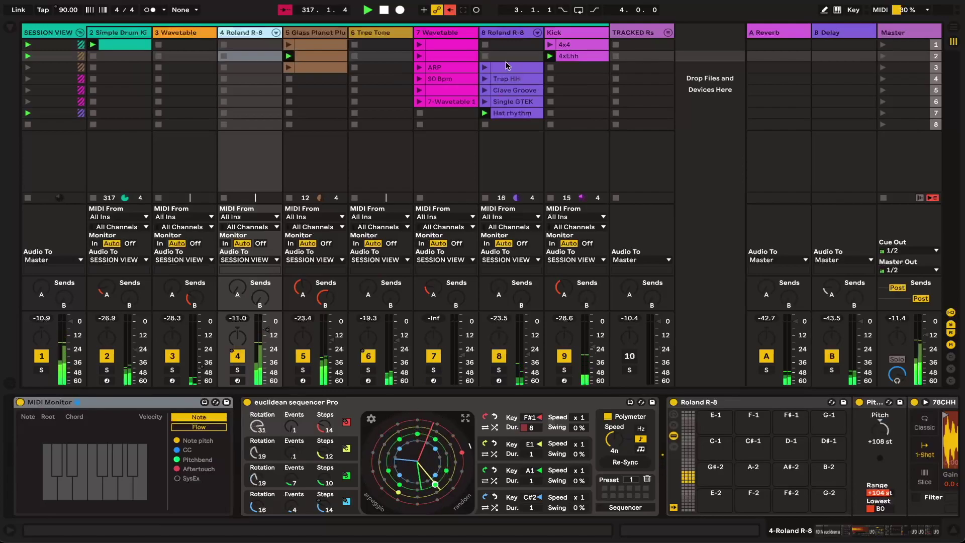
# Scroll track 4's chain to the 78CHH hi-hat effects: Denoiser, Auto Filter, Spectrum and LFOs
pyautogui.hscroll(10, 630, 436)
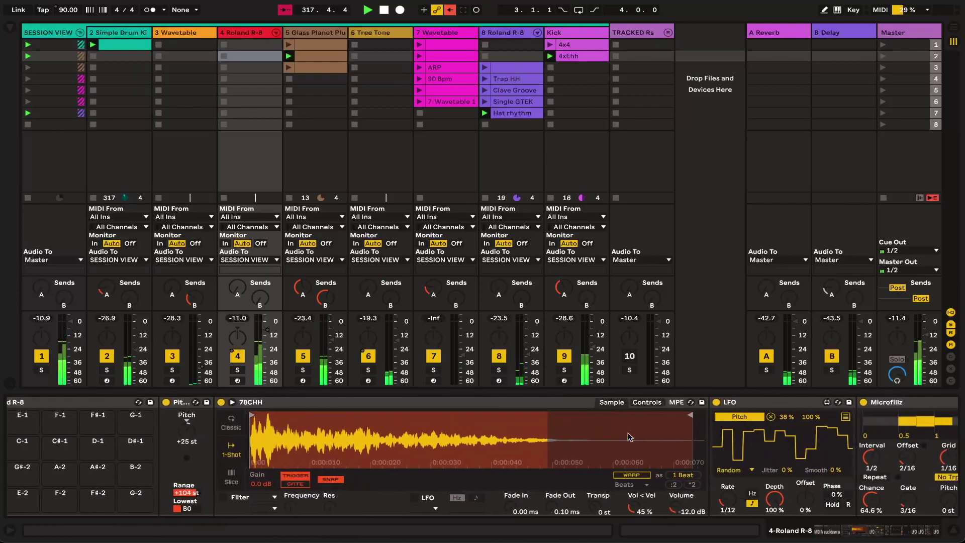
pyautogui.hscroll(10, 629, 436)
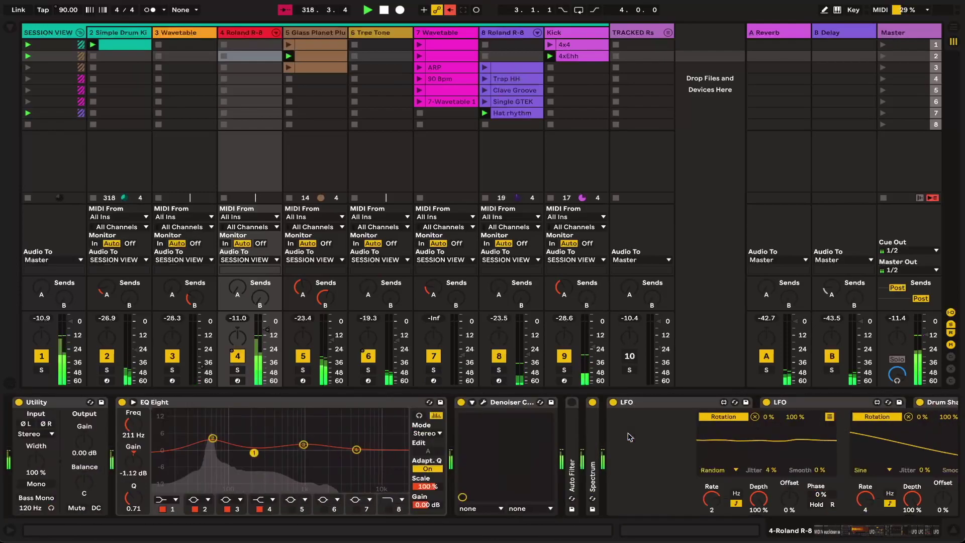